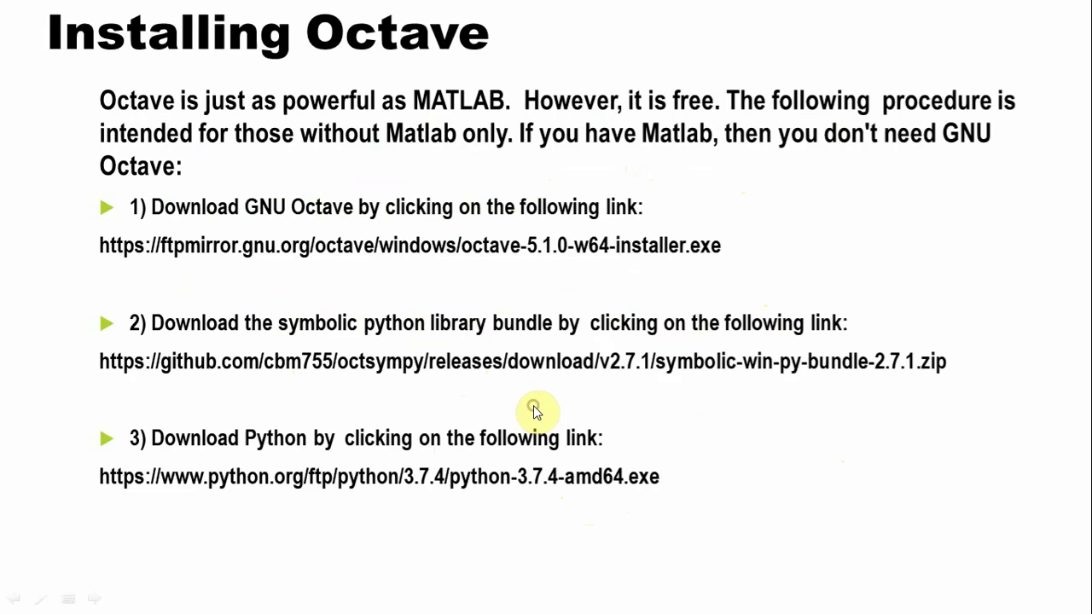
click(536, 411)
click(536, 411)
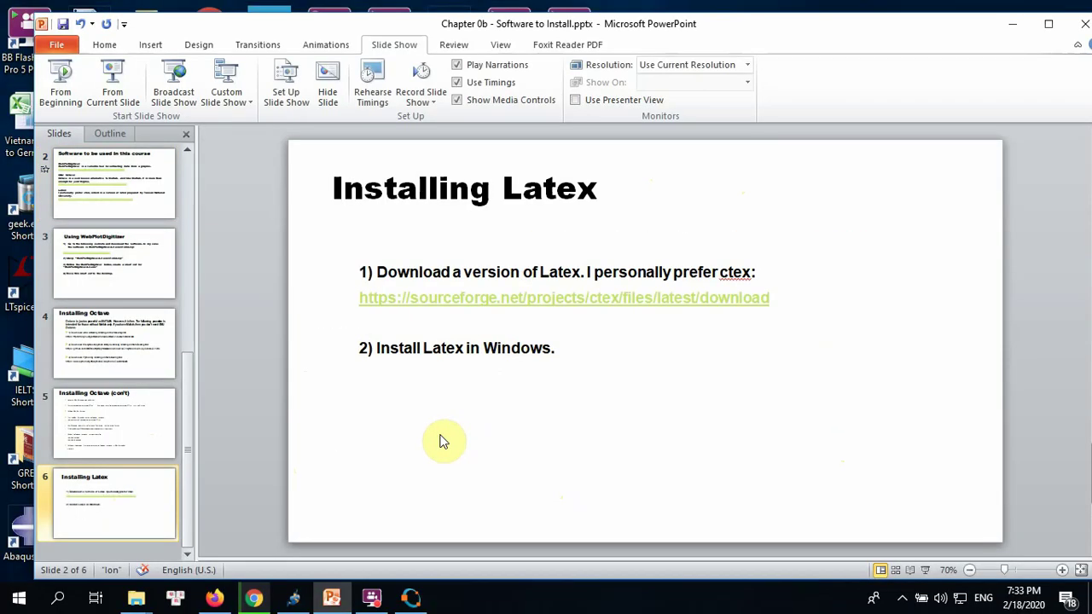
Minimize PowerPoint, launch the GNU Octave (GUI) shortcut, and select the Lecture_Technical Writing folder.
click(1015, 31)
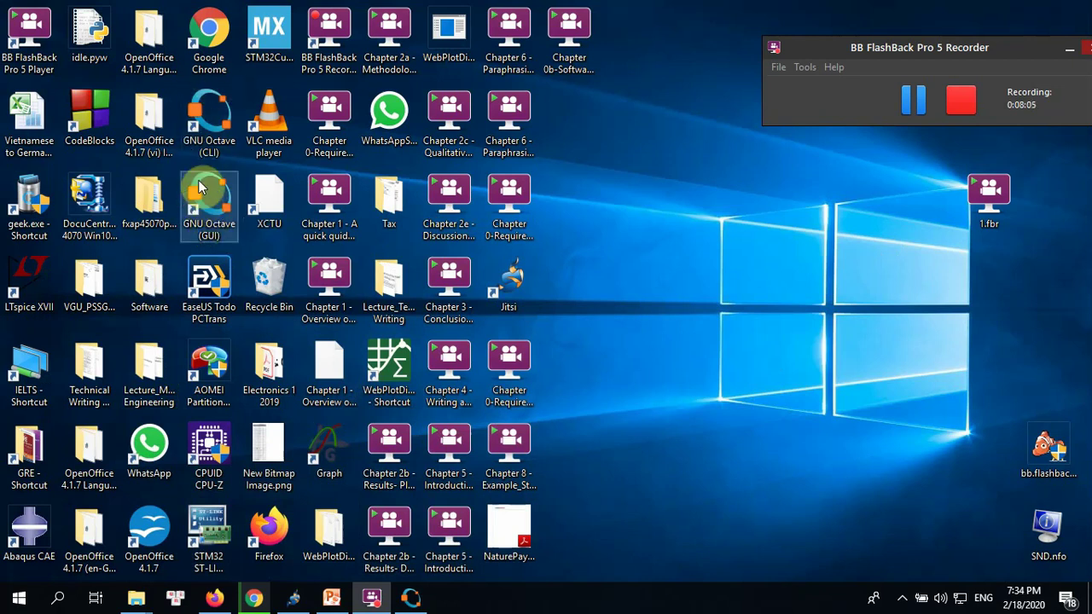
click(203, 119)
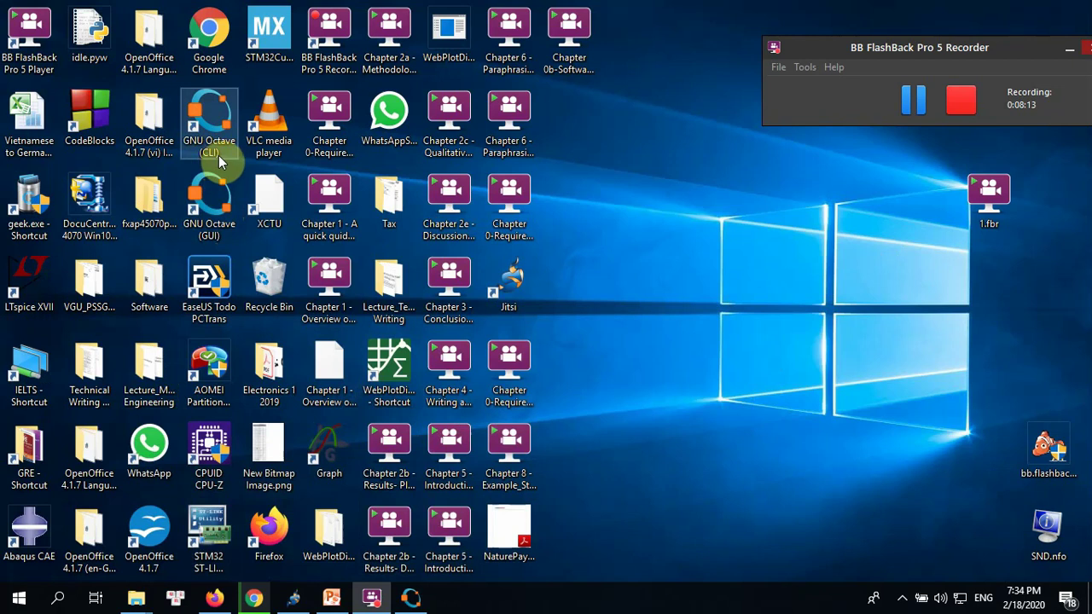
click(215, 181)
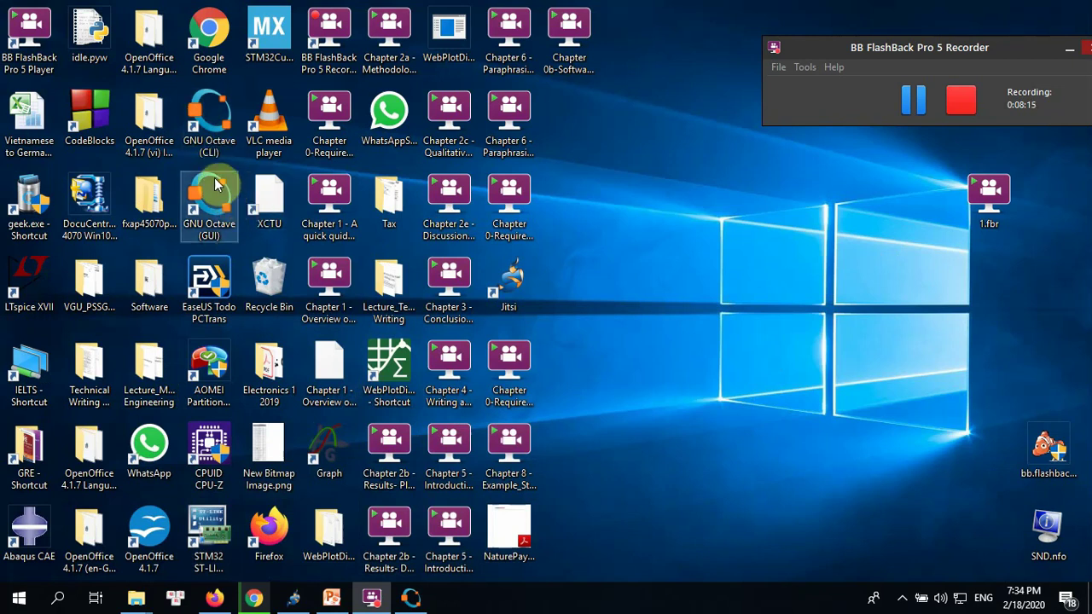
double_click(210, 237)
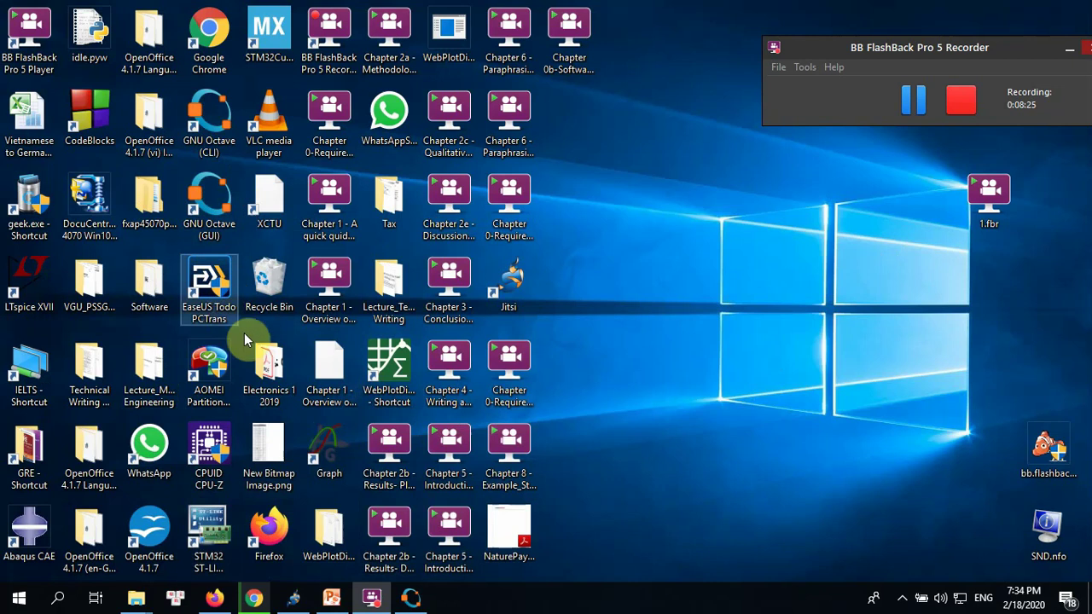
click(384, 246)
click(388, 290)
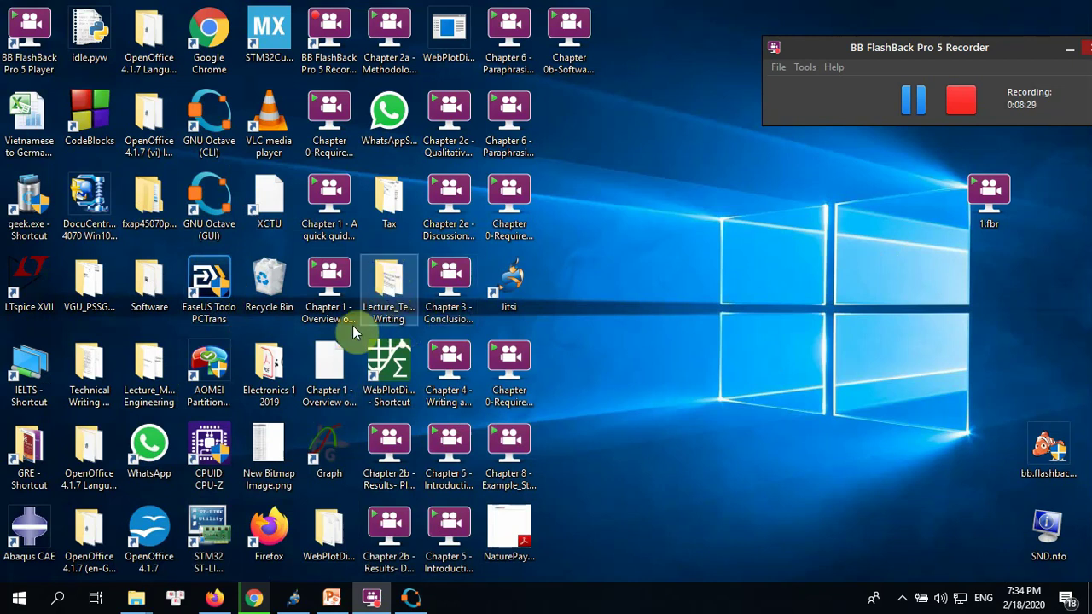
Bring the DATA (D:) window with symbolic-win-py-bundle-2.7.1.tar forward and drag it right.
click(149, 602)
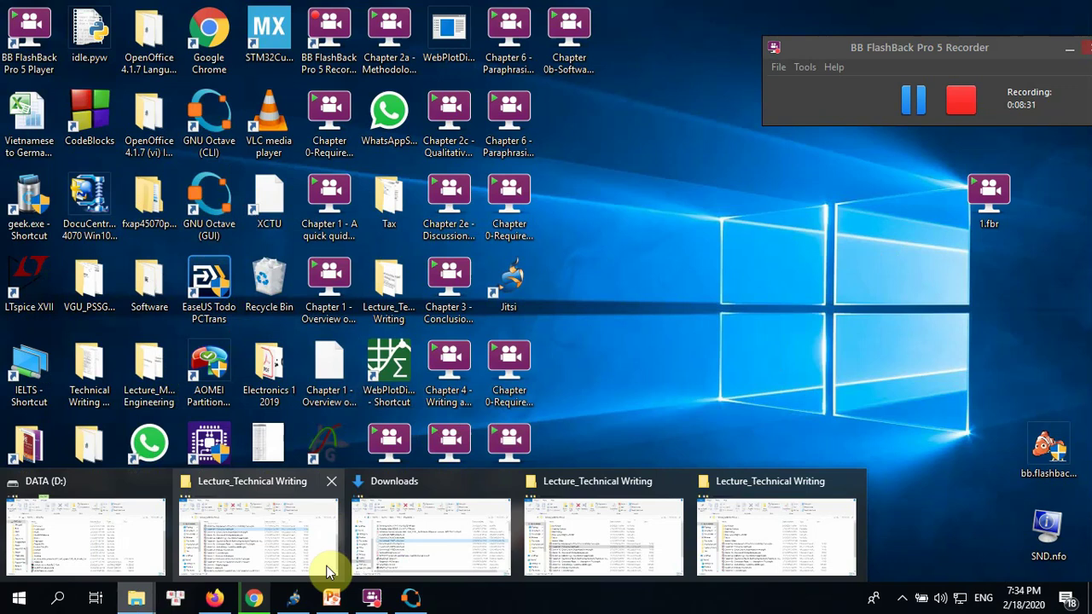
click(123, 539)
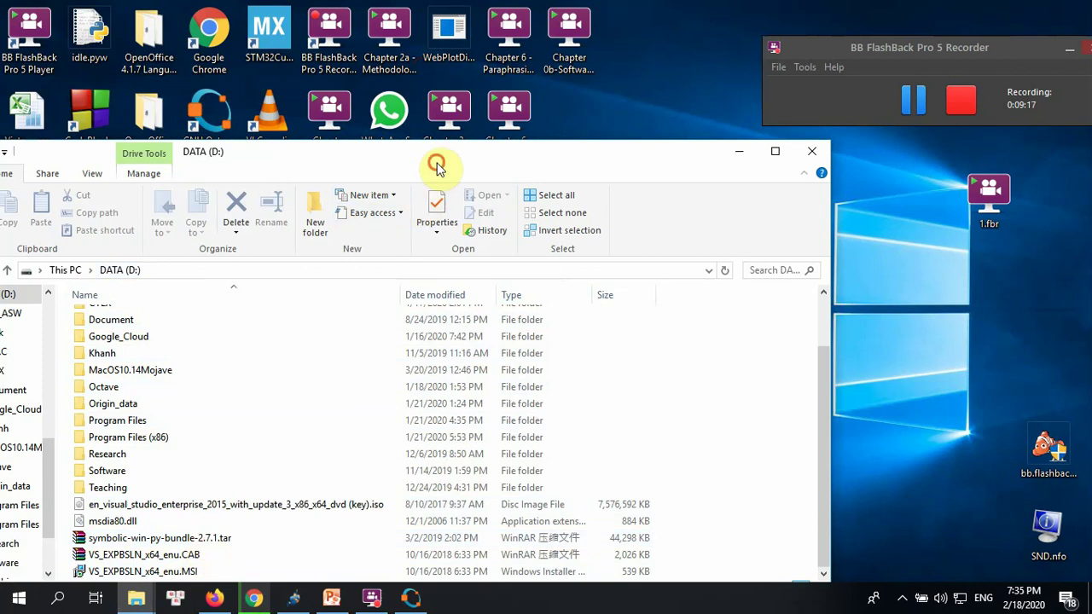
drag(439, 161, 1019, 84)
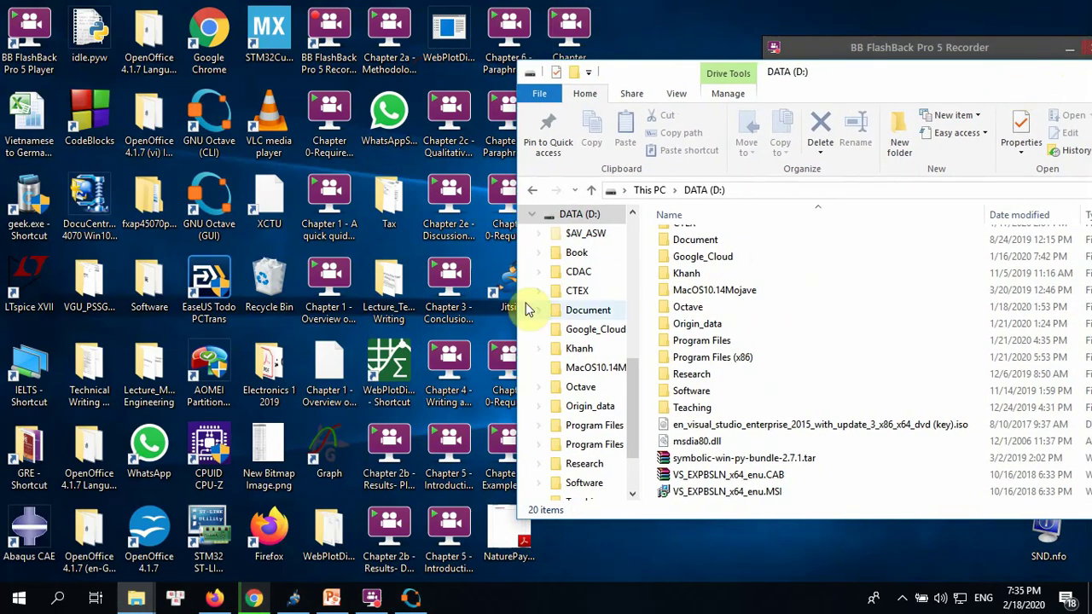
Type 'pkg load' in Octave and copy the symbolic bundle's file name from Explorer.
click(212, 197)
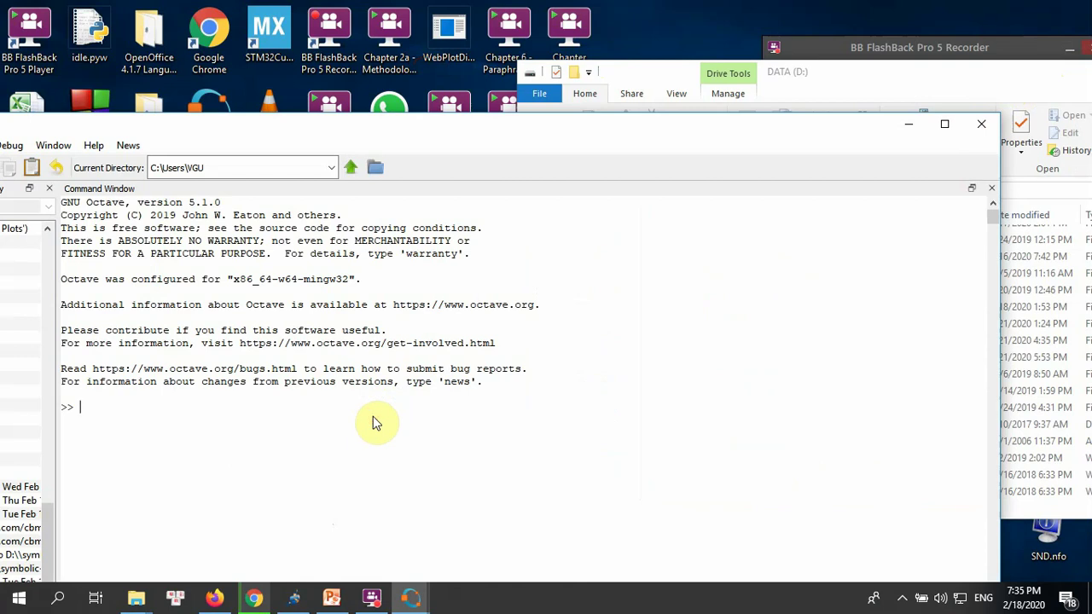
text(pkg load)
click(851, 91)
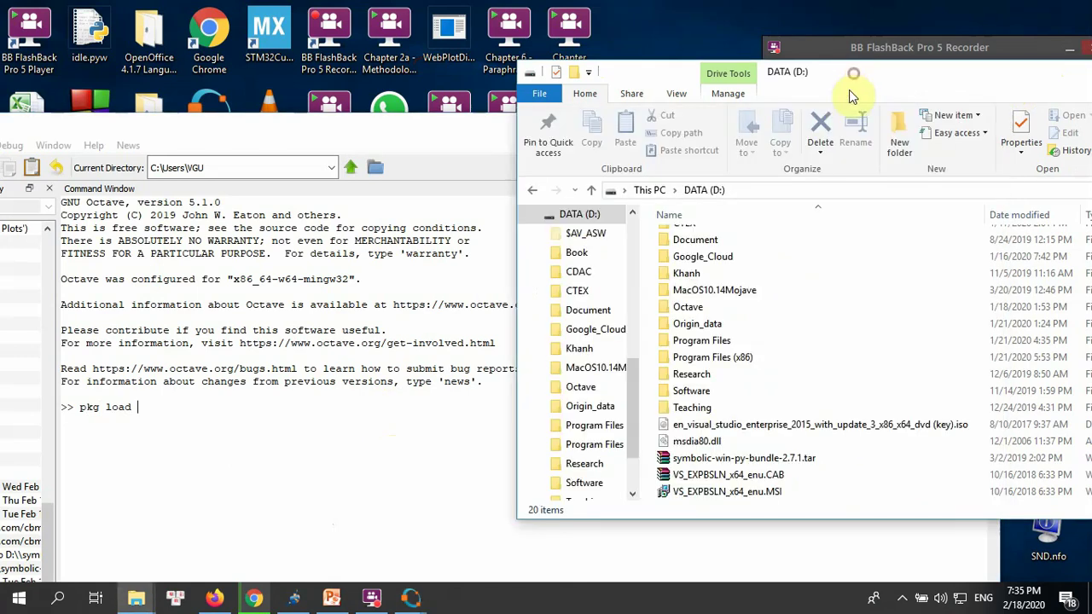
click(798, 465)
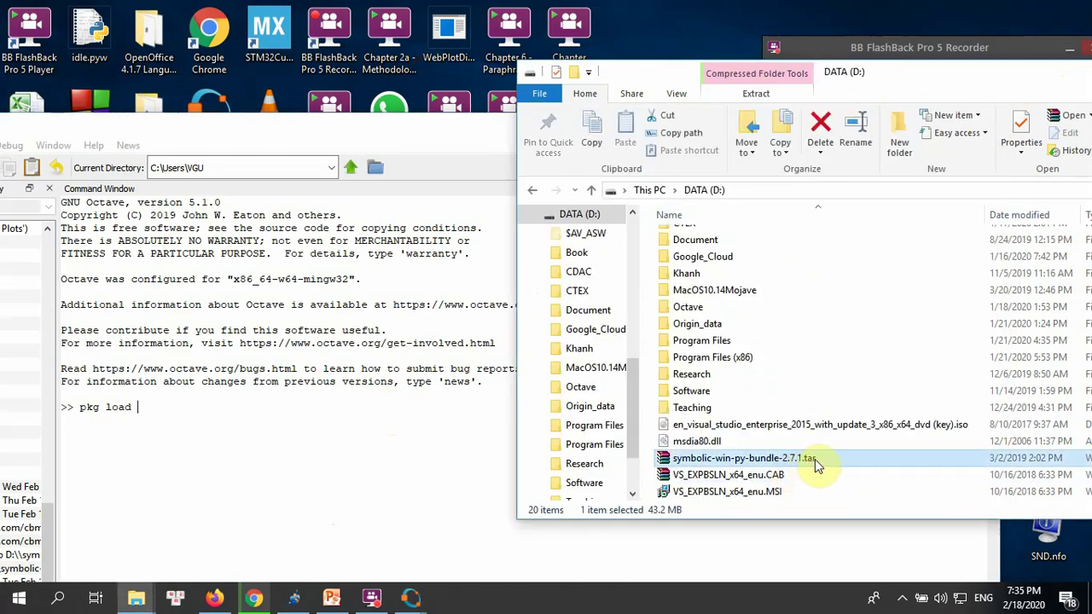
click(815, 459)
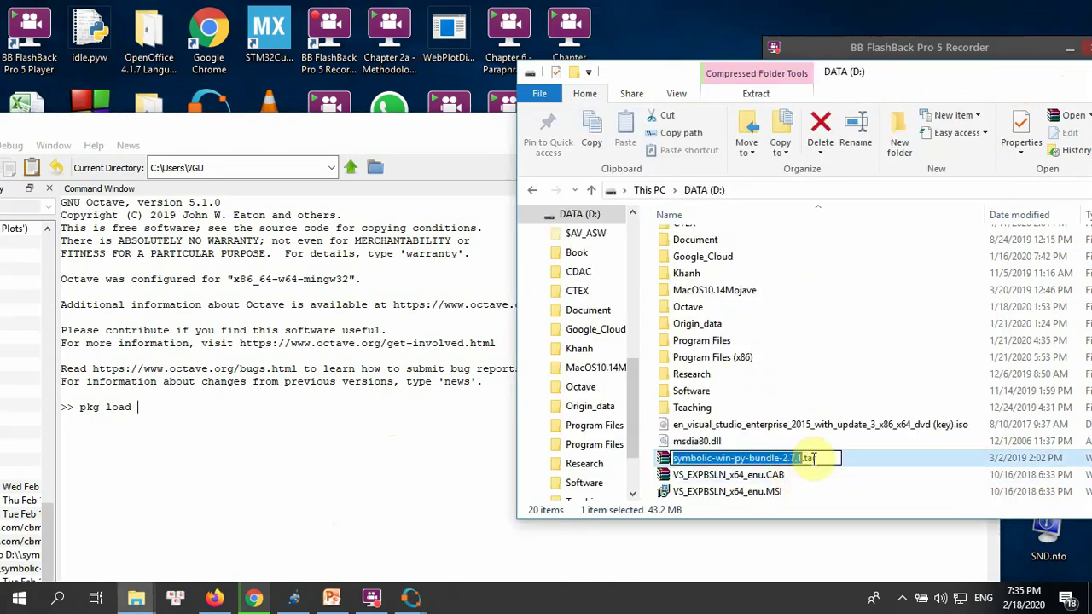
drag(815, 458, 674, 459)
right_click(717, 458)
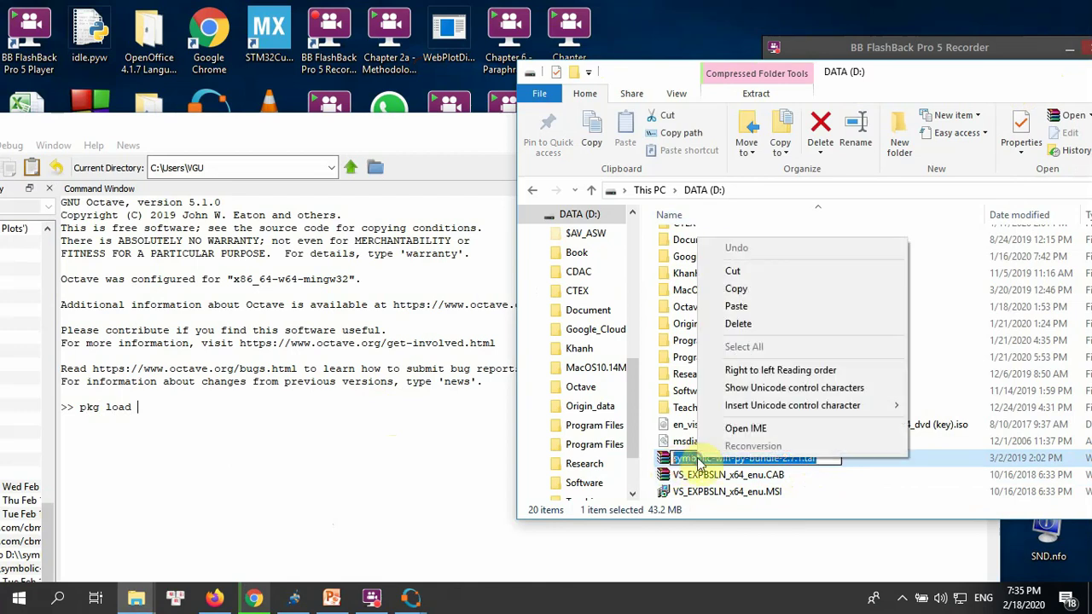
click(751, 294)
Complete the command as pkg load D://symbolic-win-py-bundle-2.7.1.tar by pasting the name.
click(820, 510)
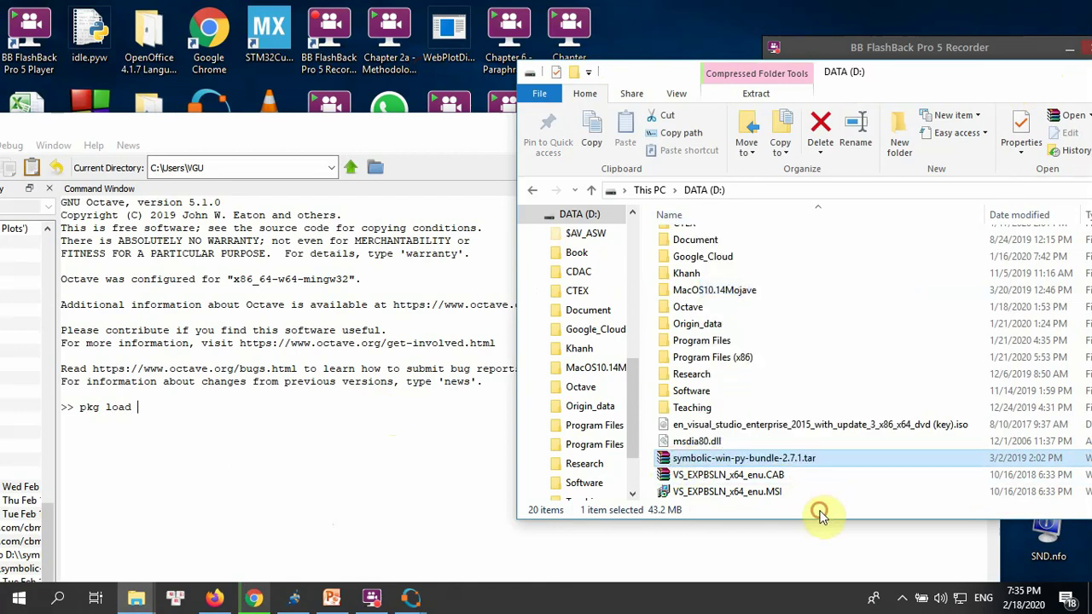
click(219, 407)
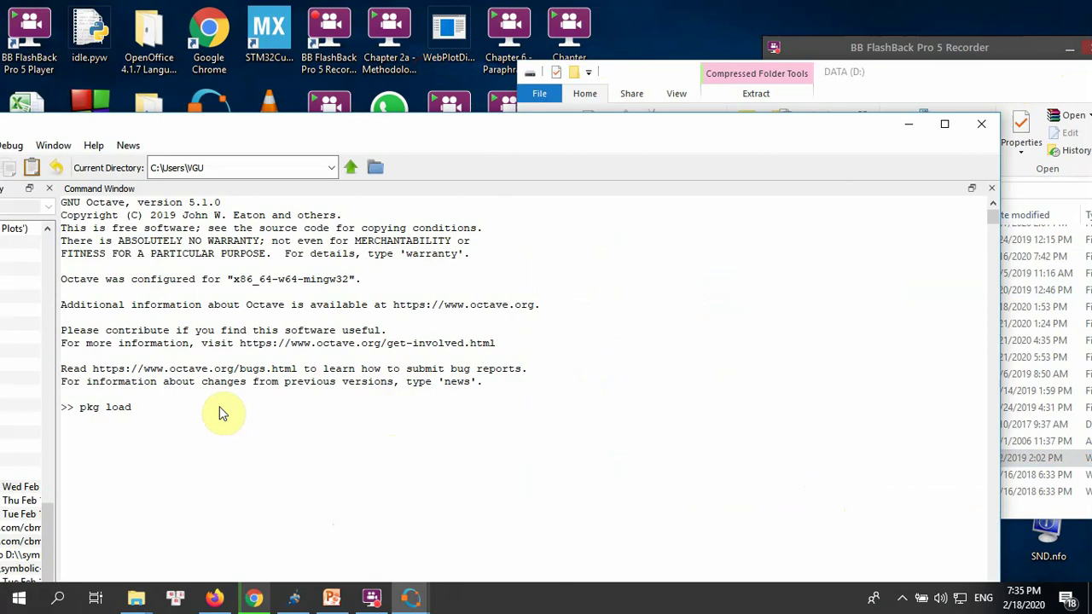
text(D://)
right_click(221, 411)
click(262, 442)
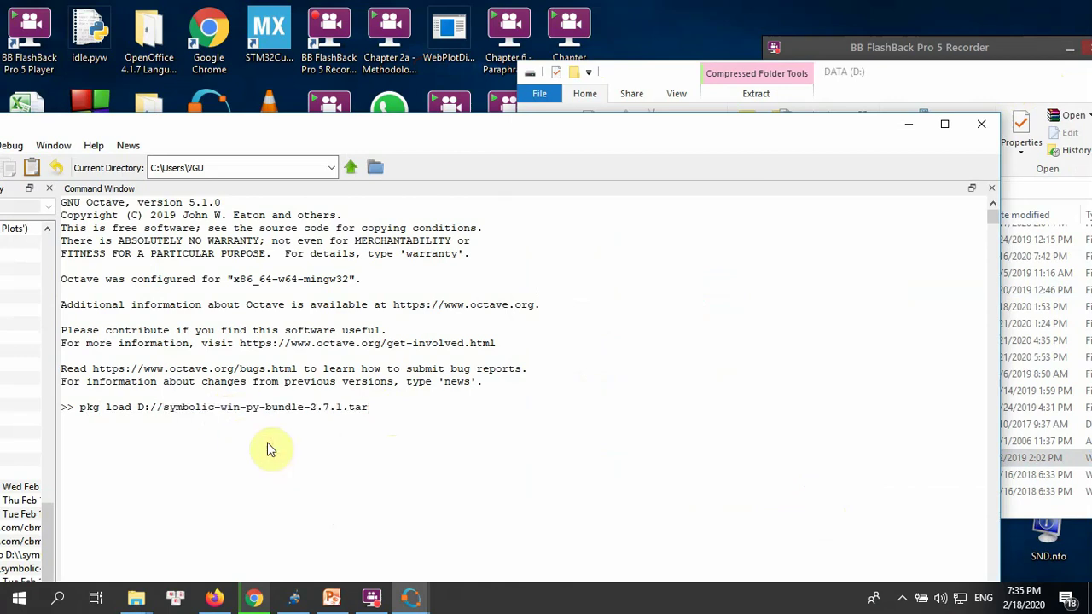
Run pkg load, then pkg install symbolic-win-py-bundle-2.7.1.tar; both return errors.
key(Return)
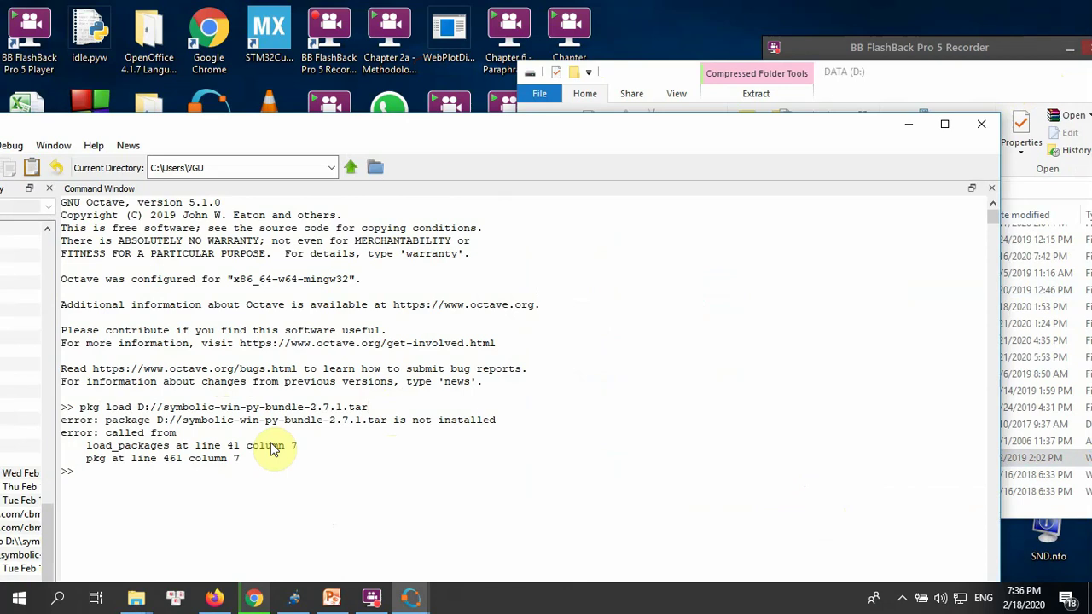
text(pkg ins)
key(BackSpace)
text(g install)
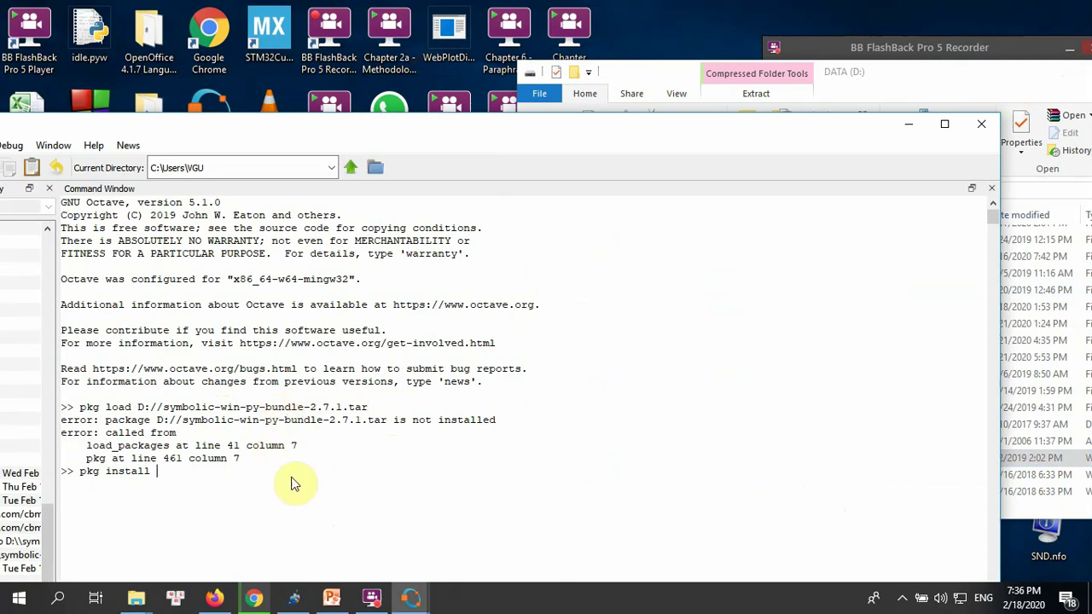
right_click(282, 481)
click(340, 510)
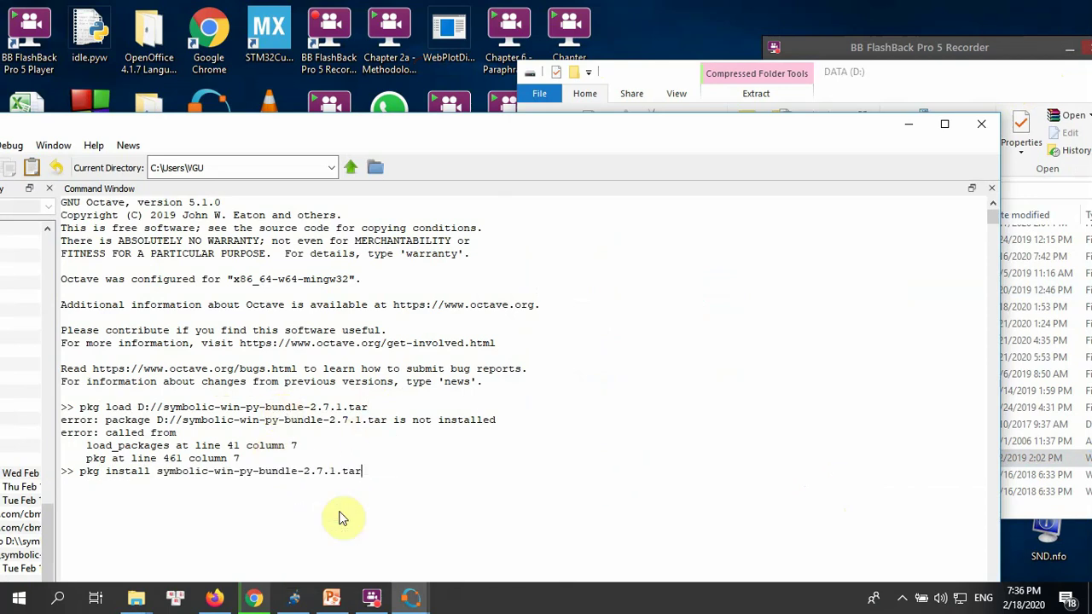
key(Return)
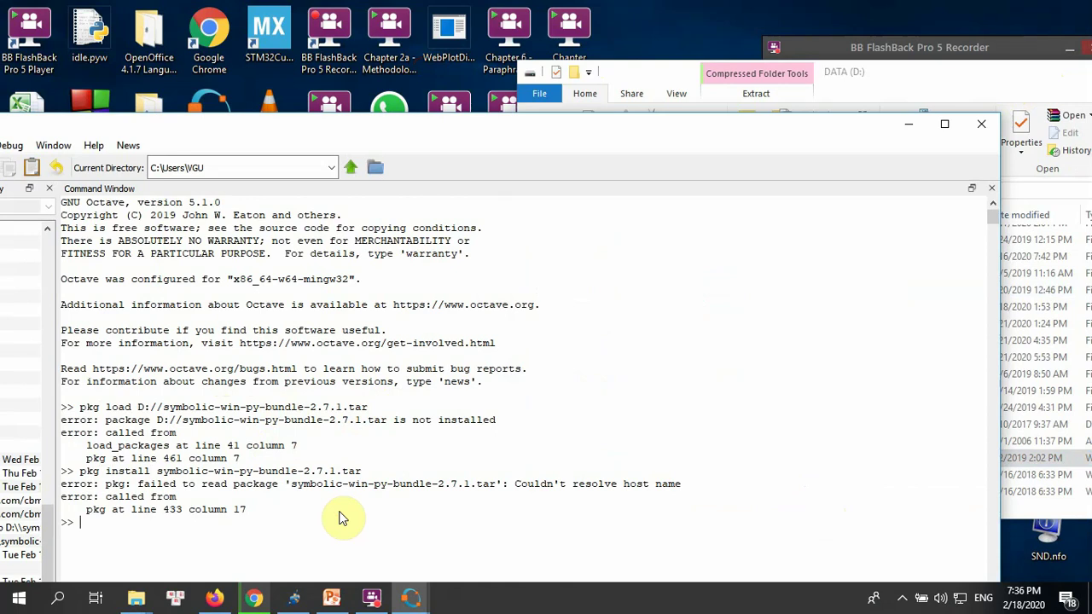
Recall the install command, prefix the file name with D://, and run it again.
key(Up)
key(Left)
key(Left)
key(Left)
key(Left)
key(Left)
key(Left)
key(Left)
key(Left)
key(Left)
key(Left)
key(Left)
key(Left)
key(Left)
key(Left)
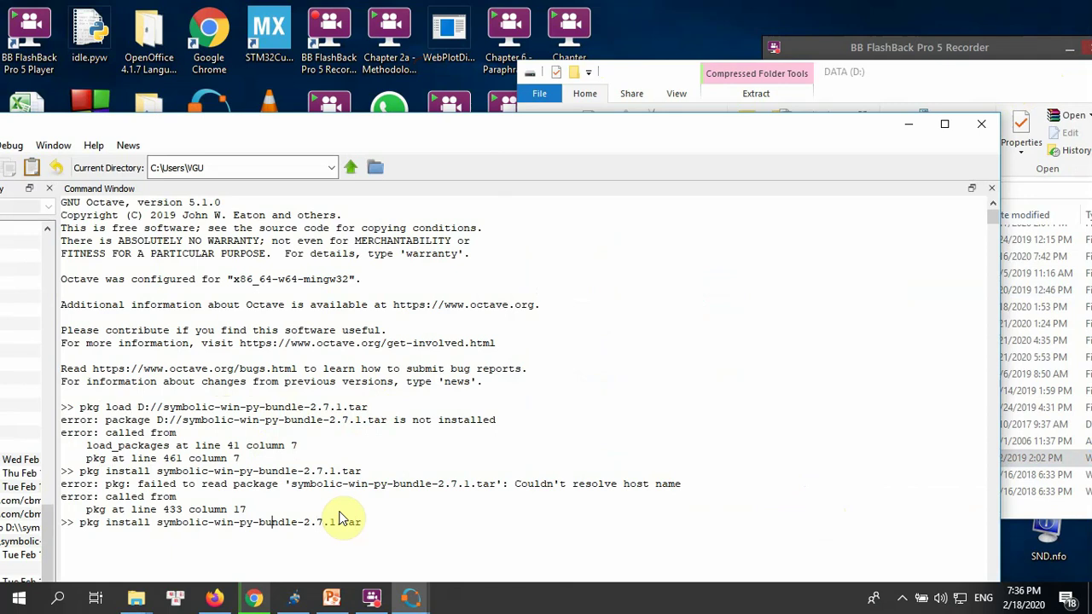
key(Left)
key(Left)
text(D:)
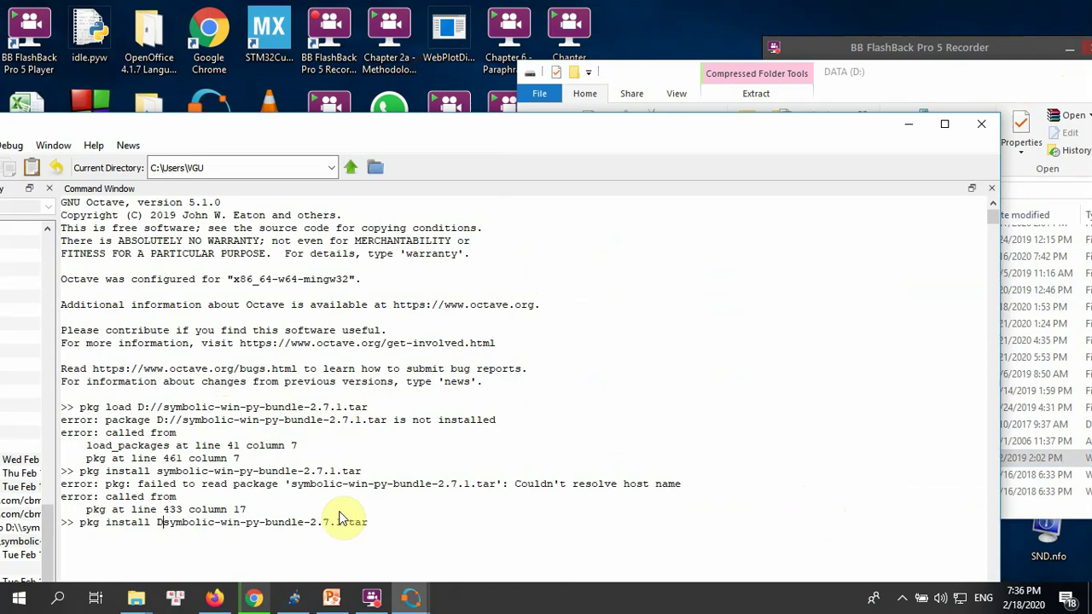
key(BackSpace)
text(://)
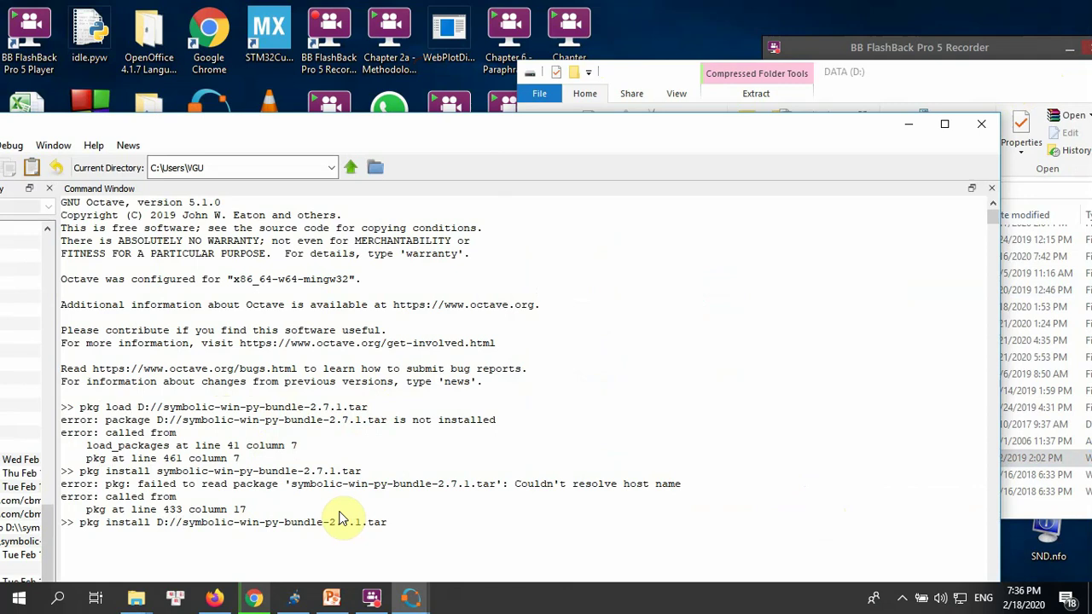
key(Return)
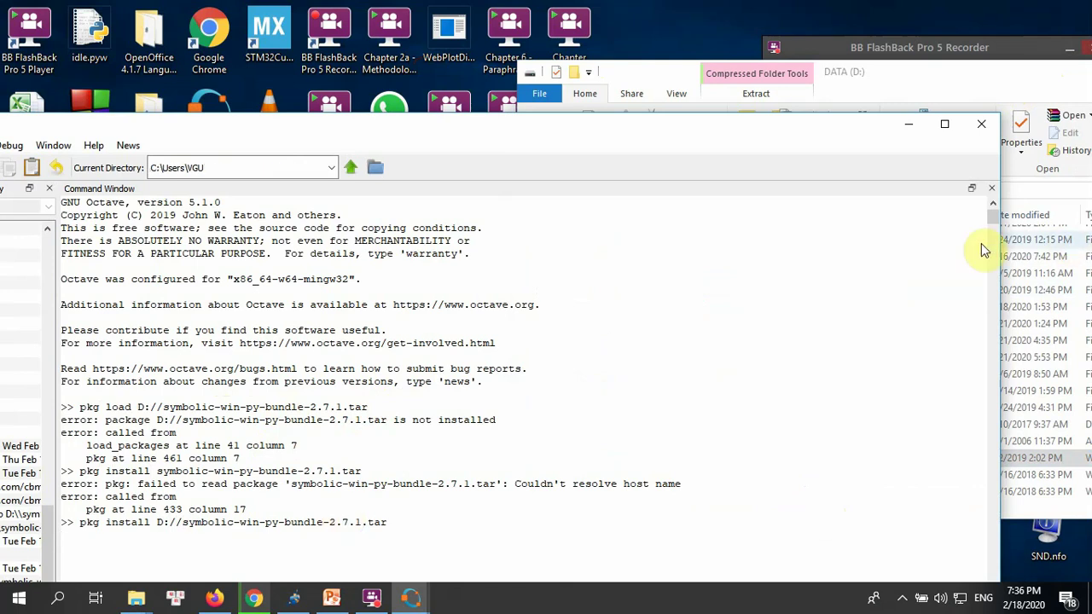
drag(858, 129, 418, 424)
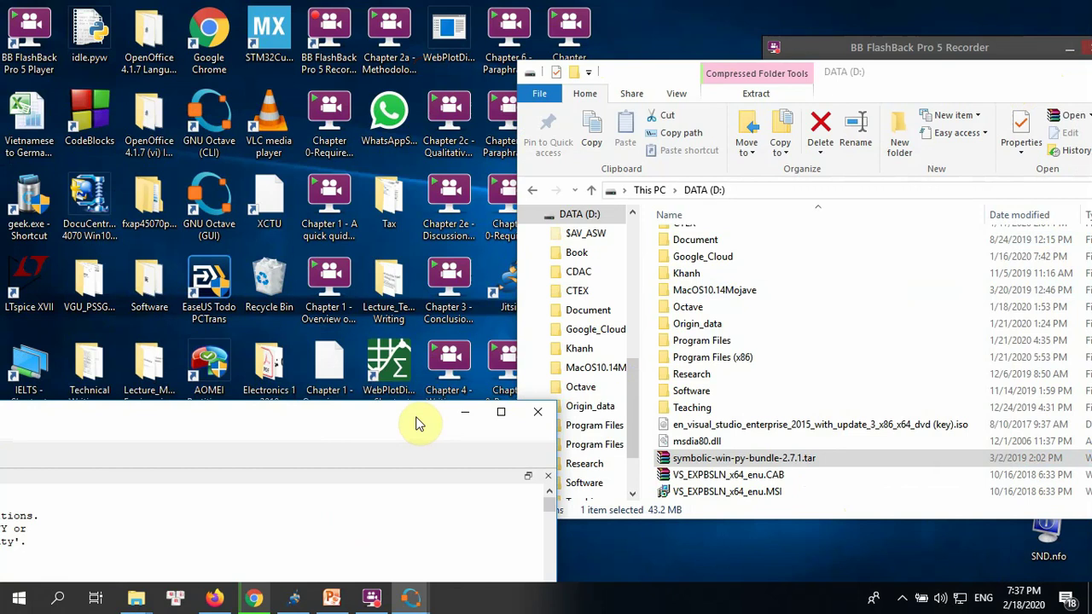
drag(418, 424, 888, 84)
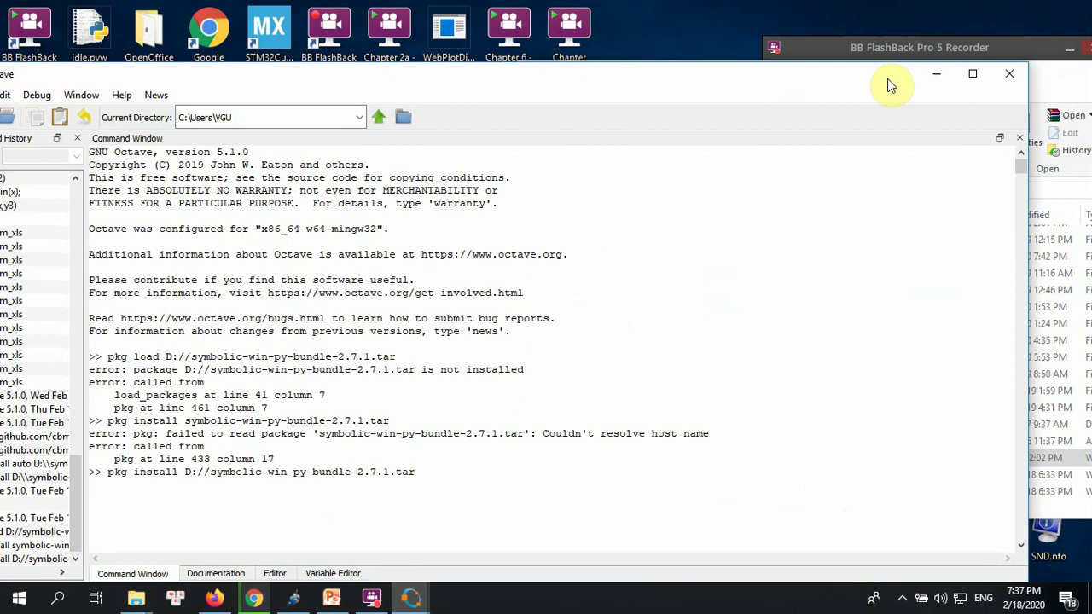
drag(887, 85, 400, 252)
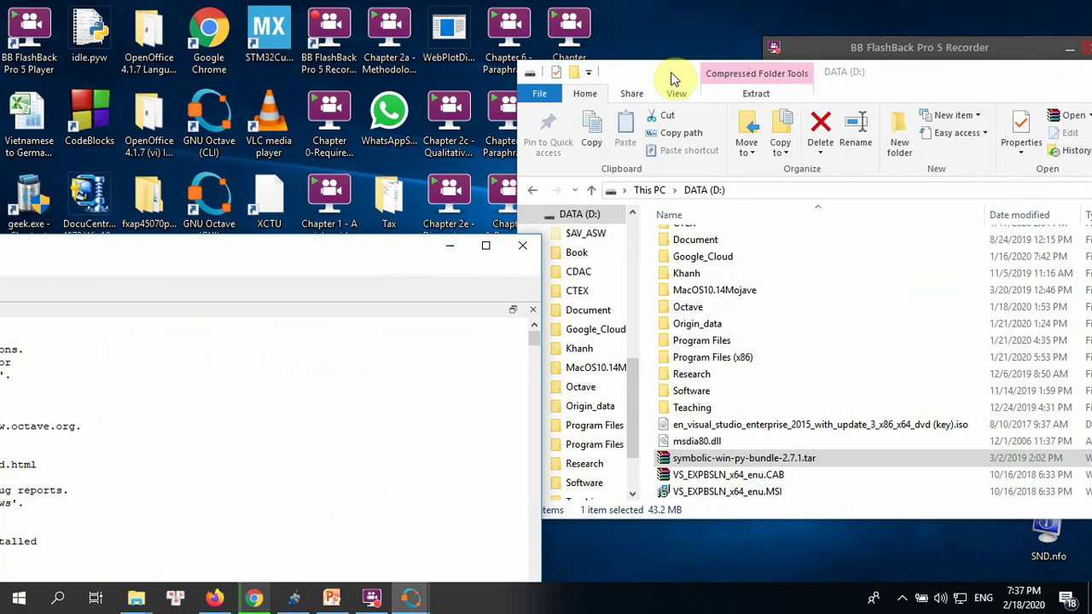
drag(381, 247, 878, 74)
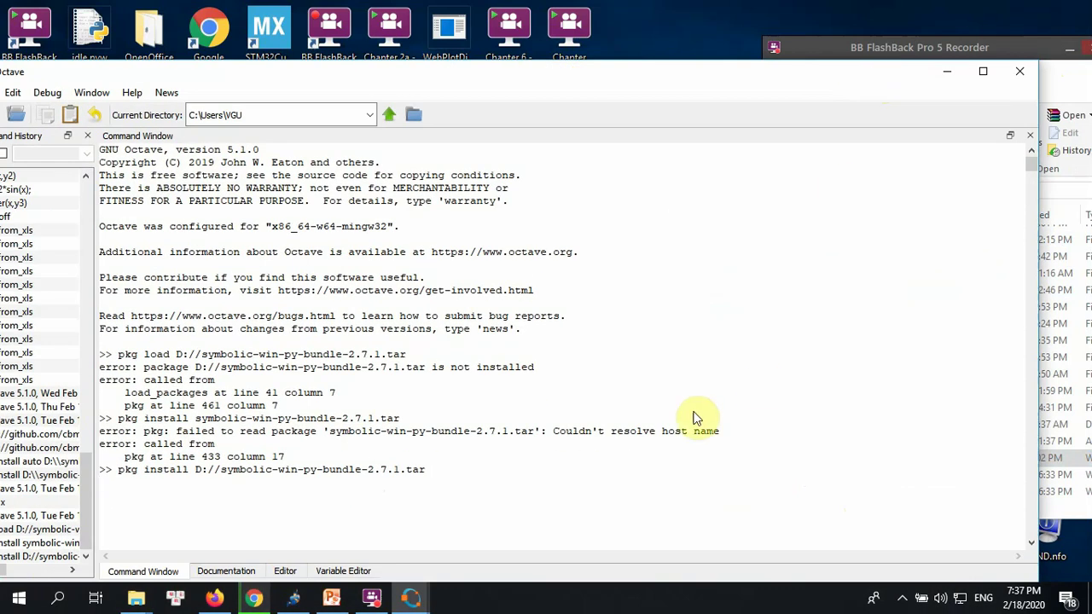
Run pkg install D://symbolic-win-py-bundle-2.7.1.tar, then type pkg load symbolic.
key(Return)
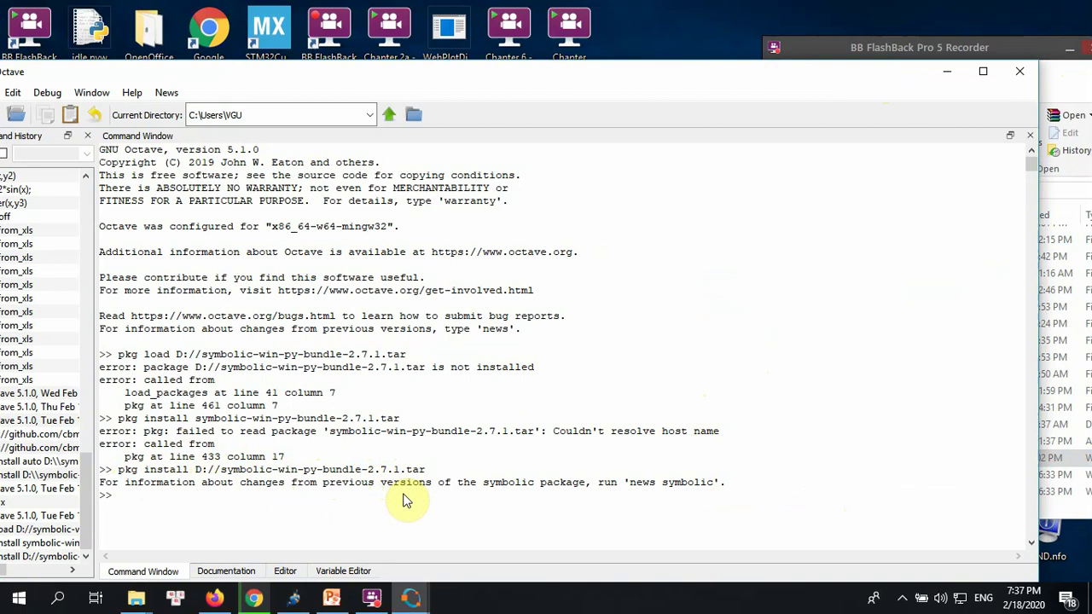
text(pkg load symbolic)
Run pkg load symbolic and drag the Octave window aside.
key(Return)
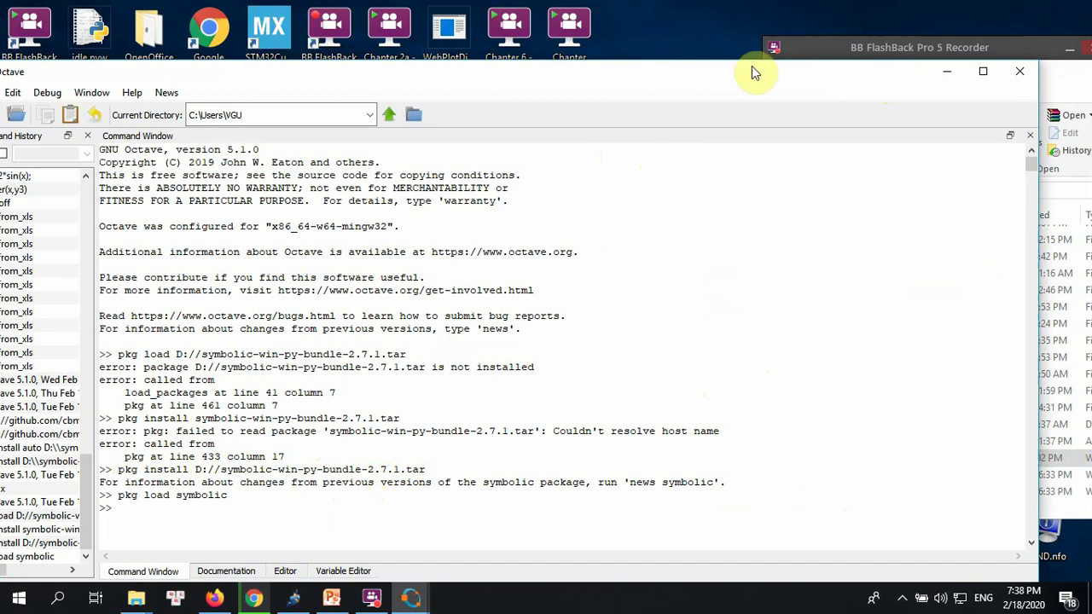
drag(760, 77, 223, 247)
Browse D:\Octave\Octave-5.1.0.0\mingw64\share\octave\site\m\startup in File Explorer.
click(562, 94)
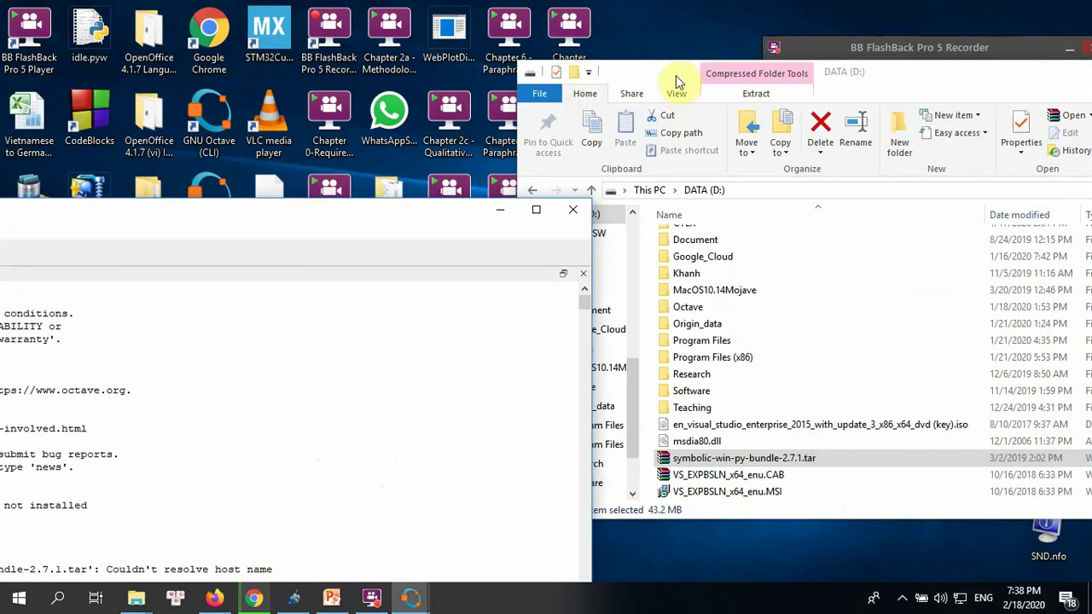
drag(674, 77, 264, 79)
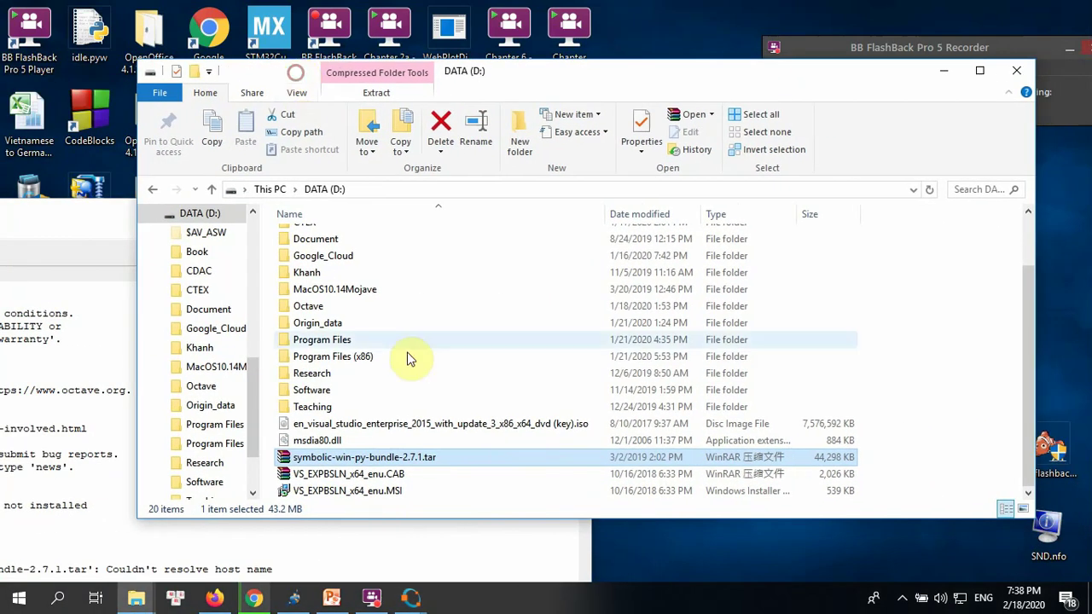
click(318, 310)
double_click(319, 305)
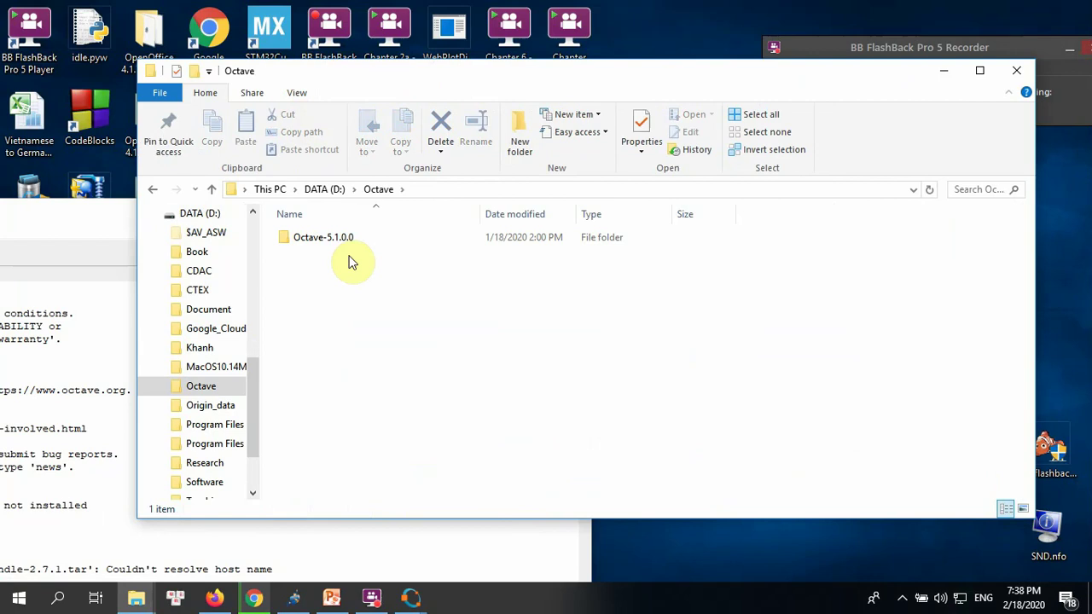
double_click(348, 247)
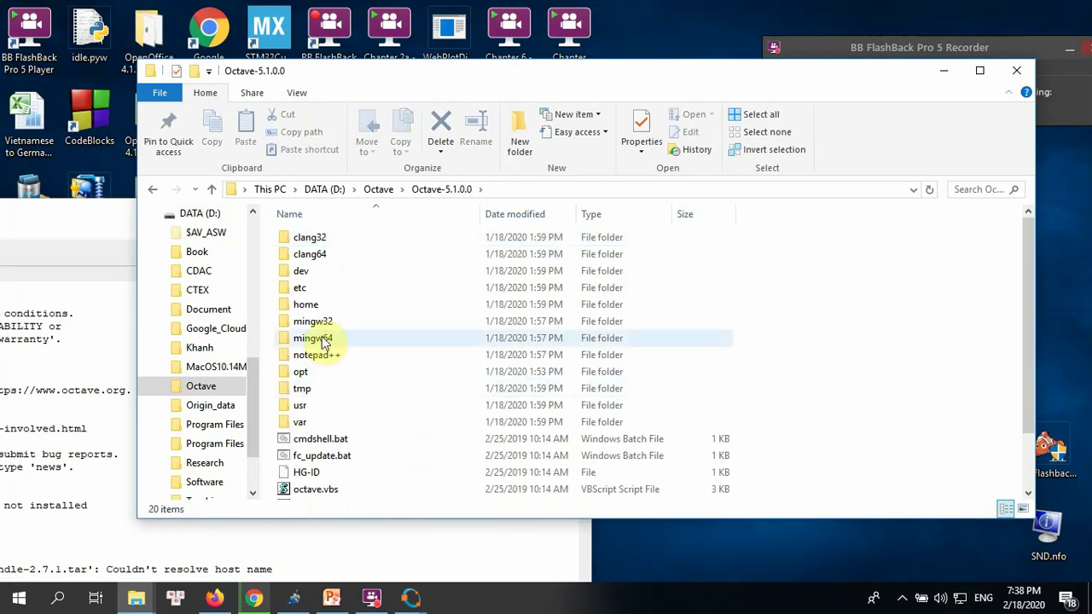
double_click(322, 339)
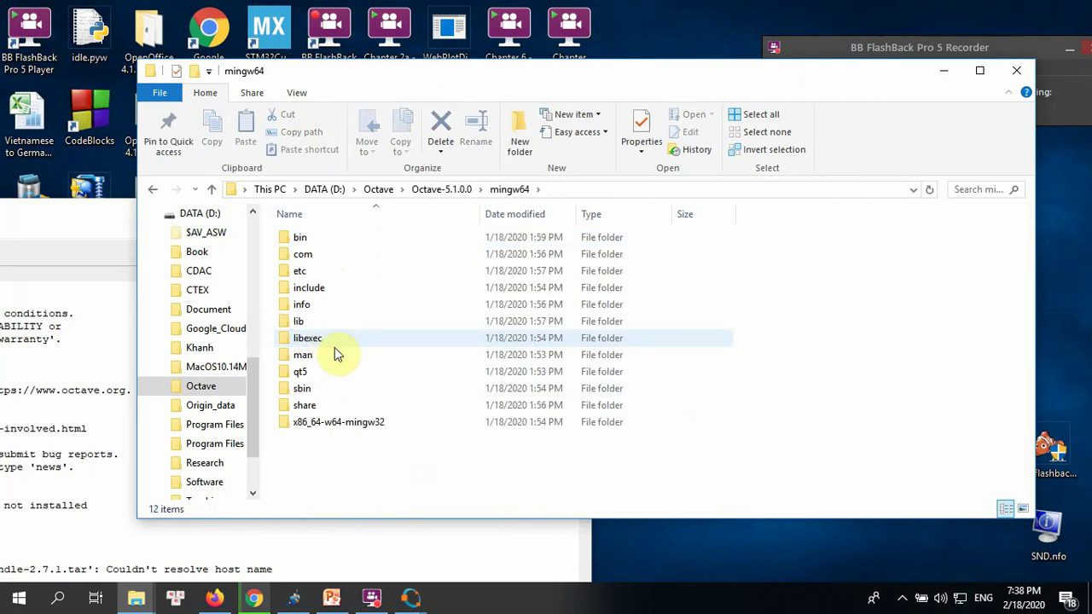
double_click(337, 408)
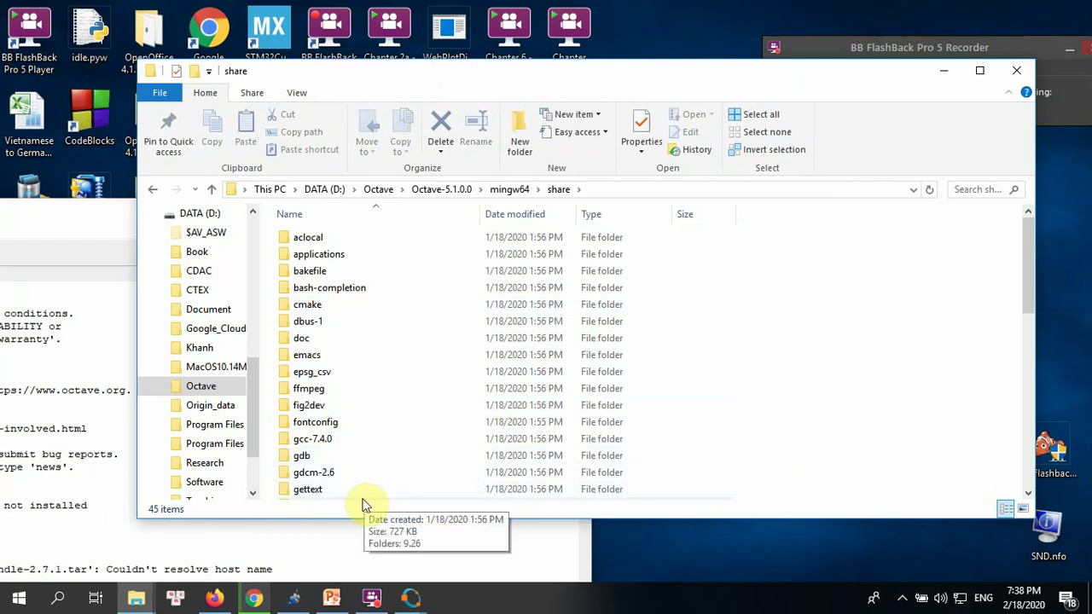
drag(1030, 303, 981, 418)
double_click(415, 385)
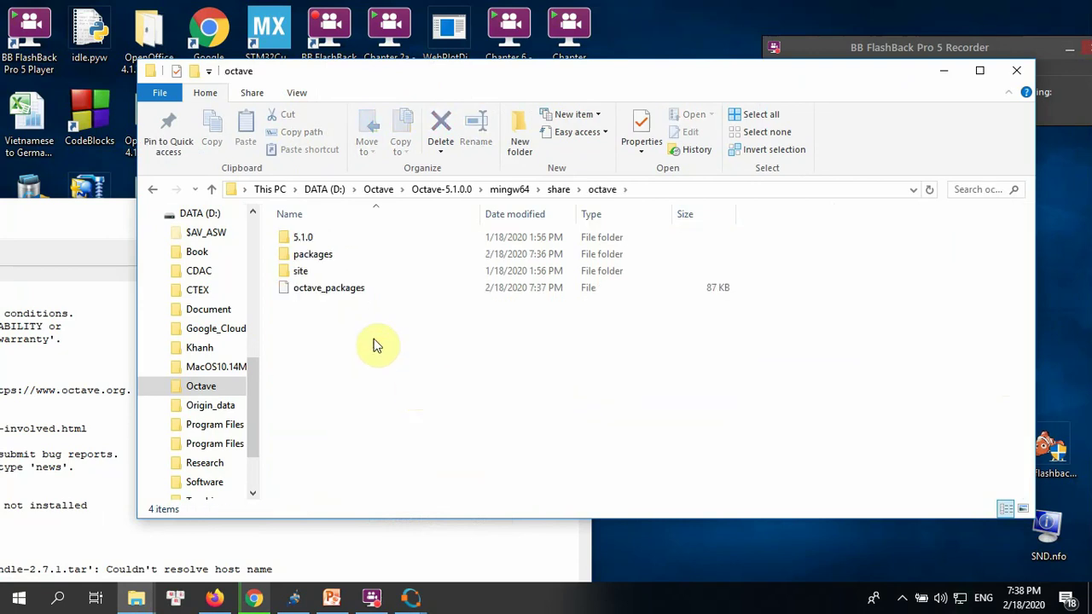
double_click(332, 270)
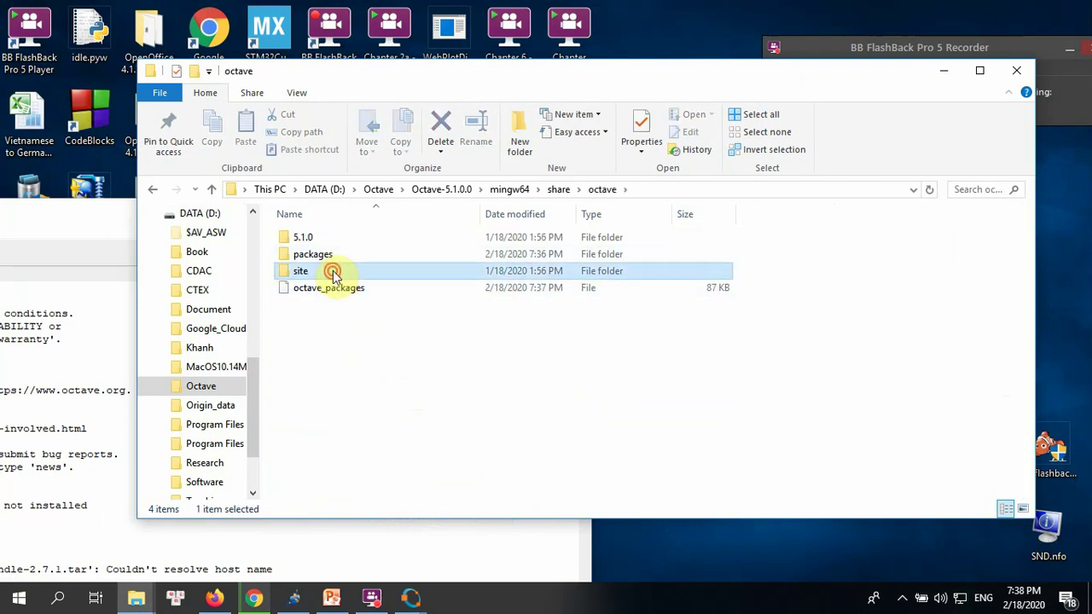
double_click(322, 254)
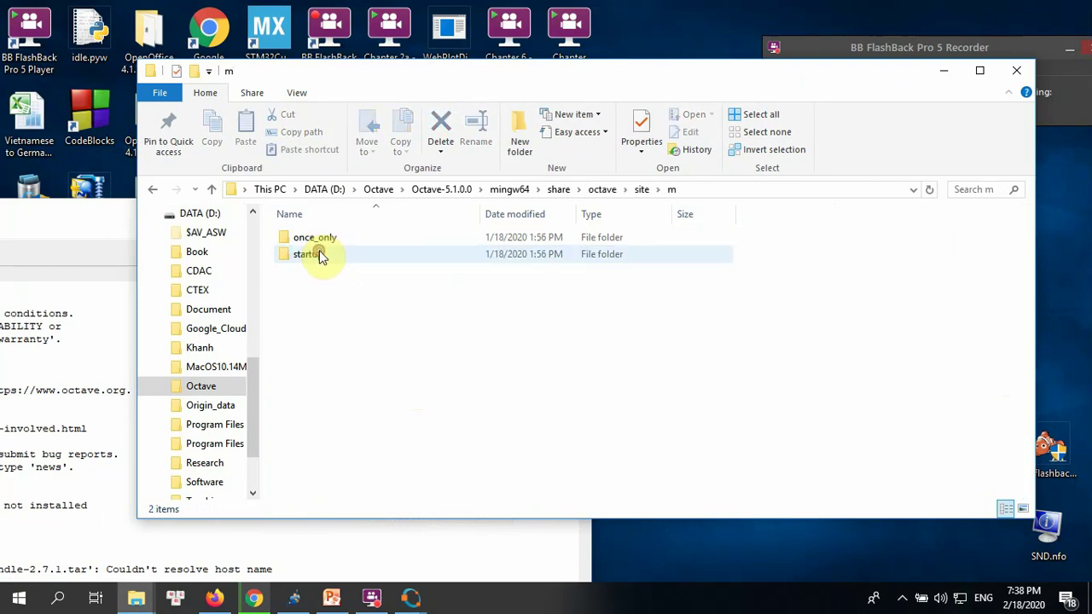
click(322, 256)
double_click(323, 255)
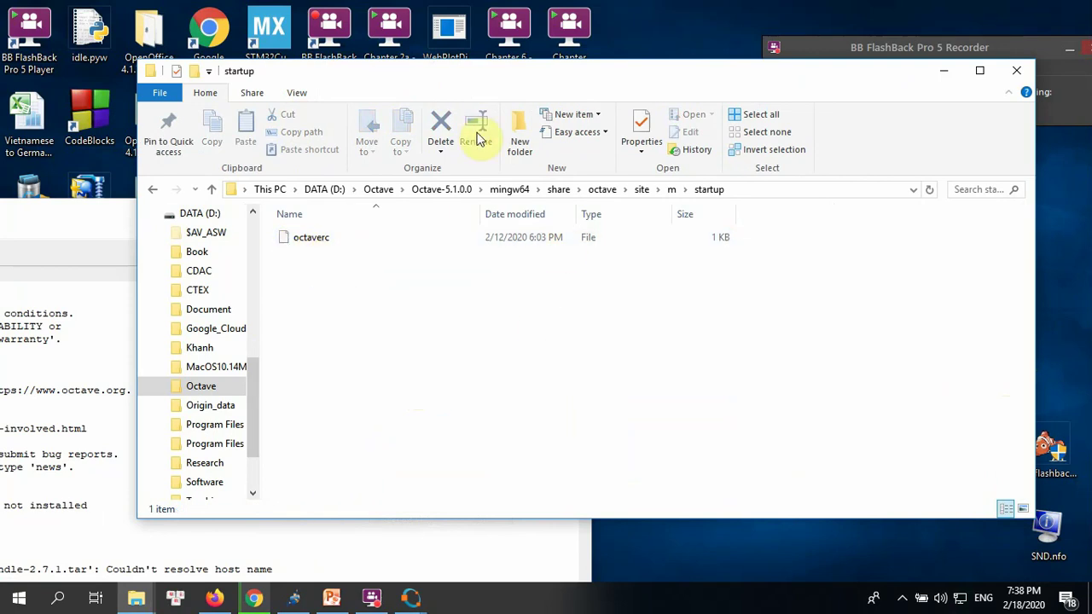
Open the octaverc file in Notepad.
click(505, 80)
drag(505, 80, 578, 86)
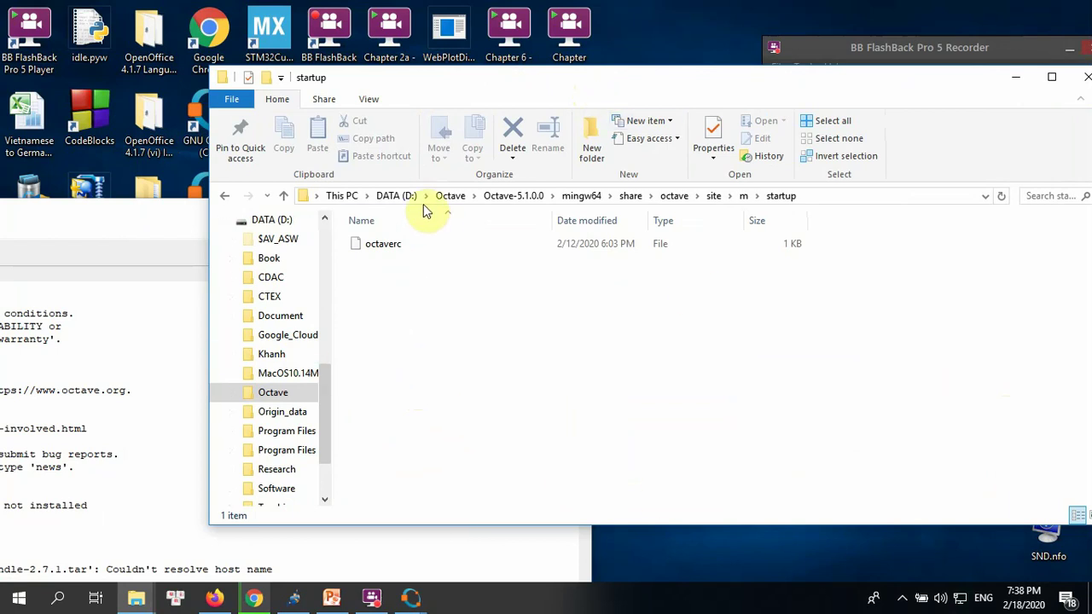
click(395, 249)
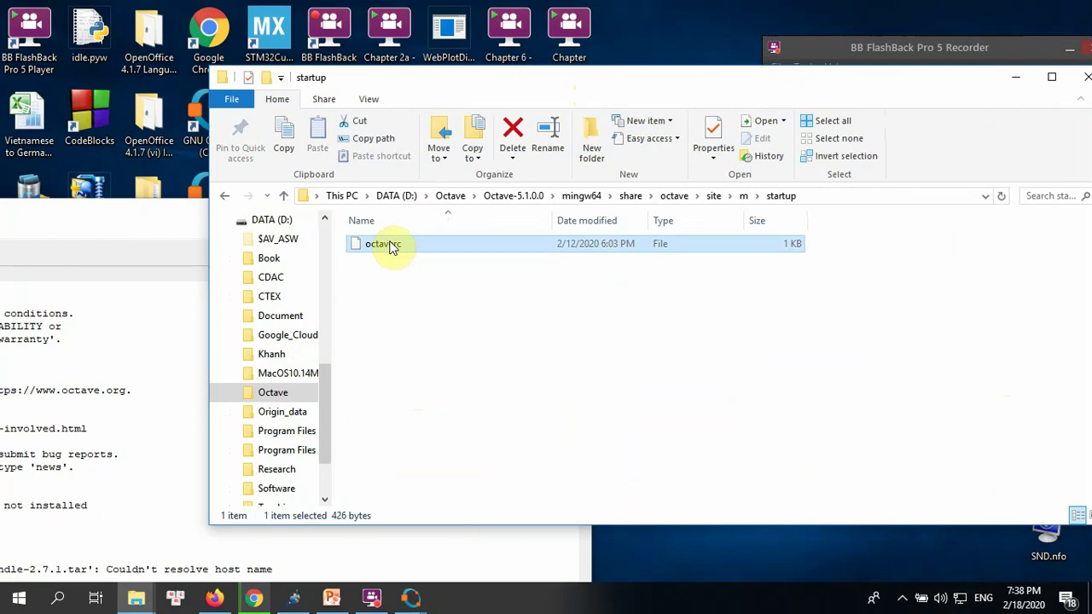
double_click(390, 245)
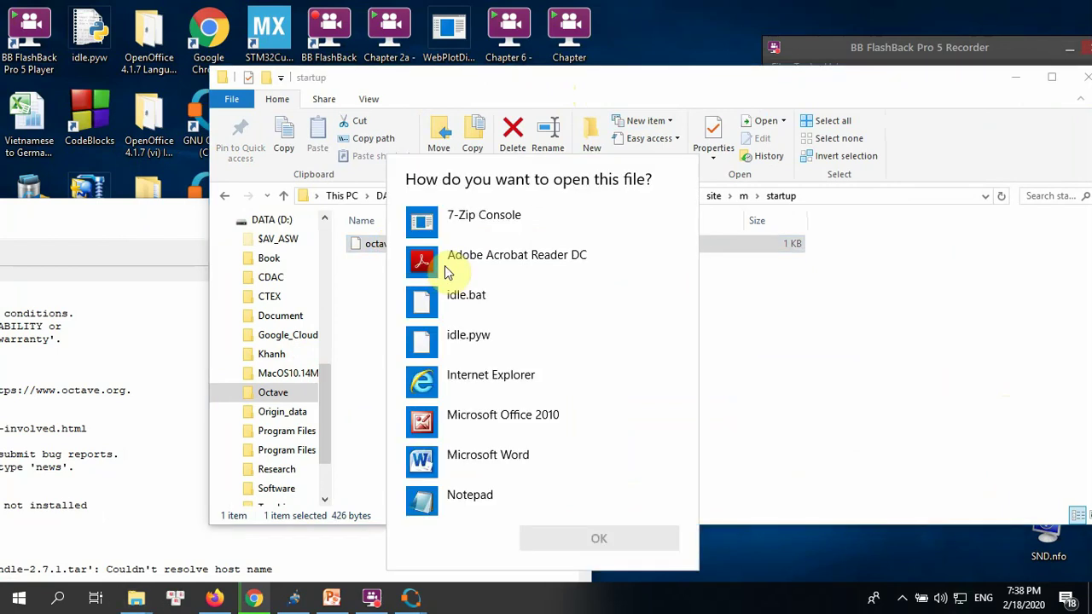
click(470, 491)
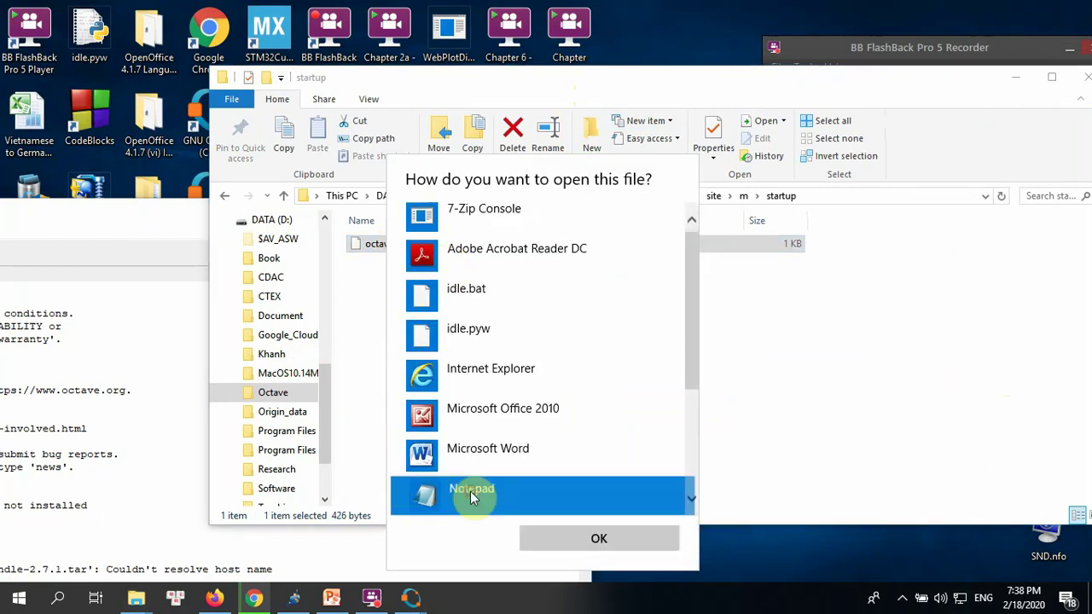
click(581, 535)
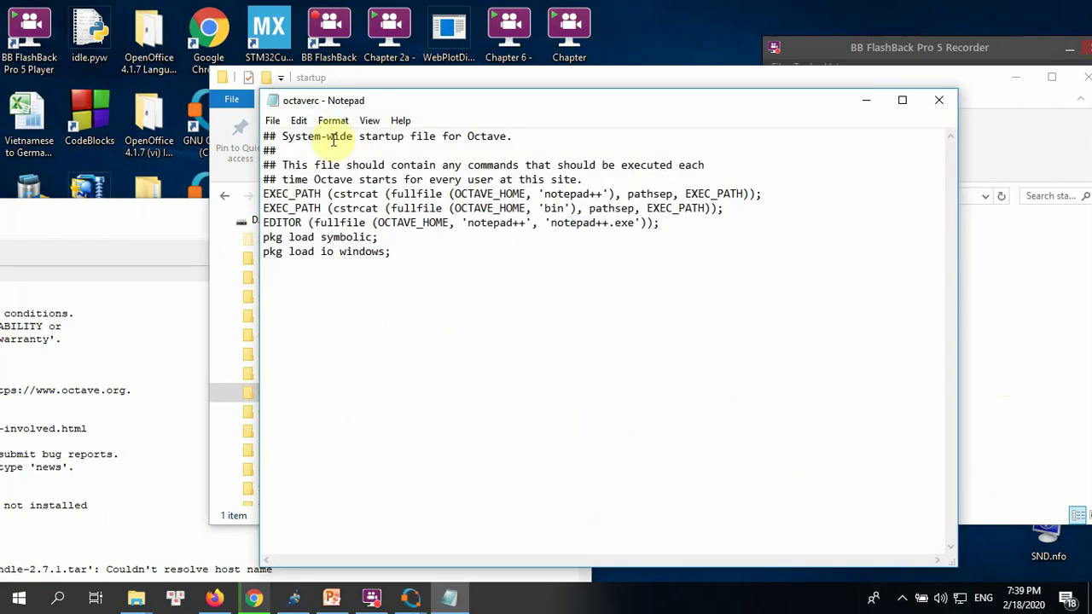
Highlight the 'pkg load symbolic;' and 'pkg load io windows;' lines and bring Octave alongside.
drag(341, 99, 468, 100)
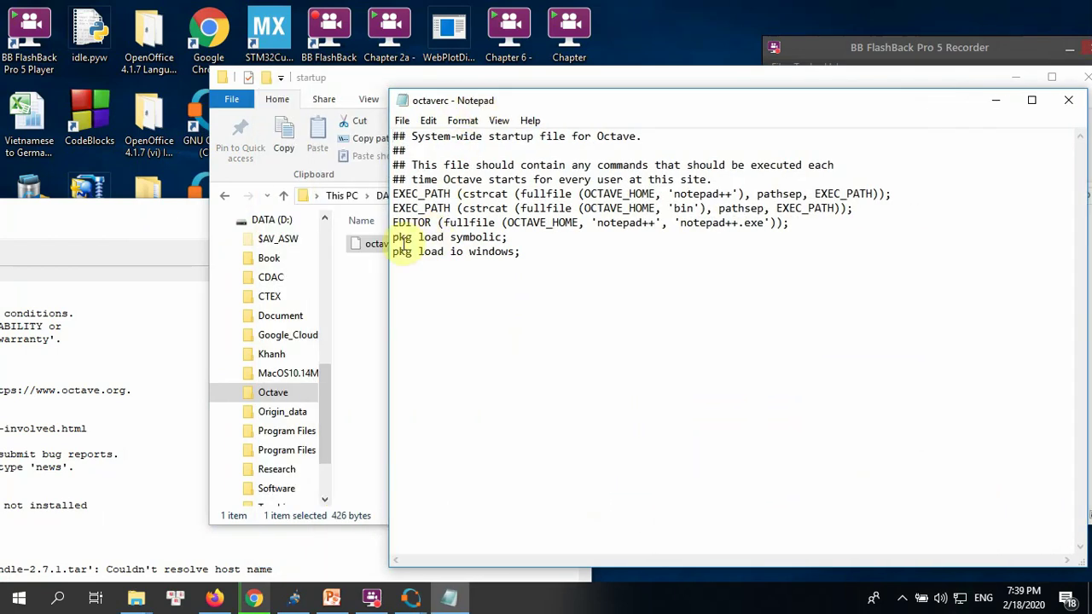
drag(393, 237, 532, 256)
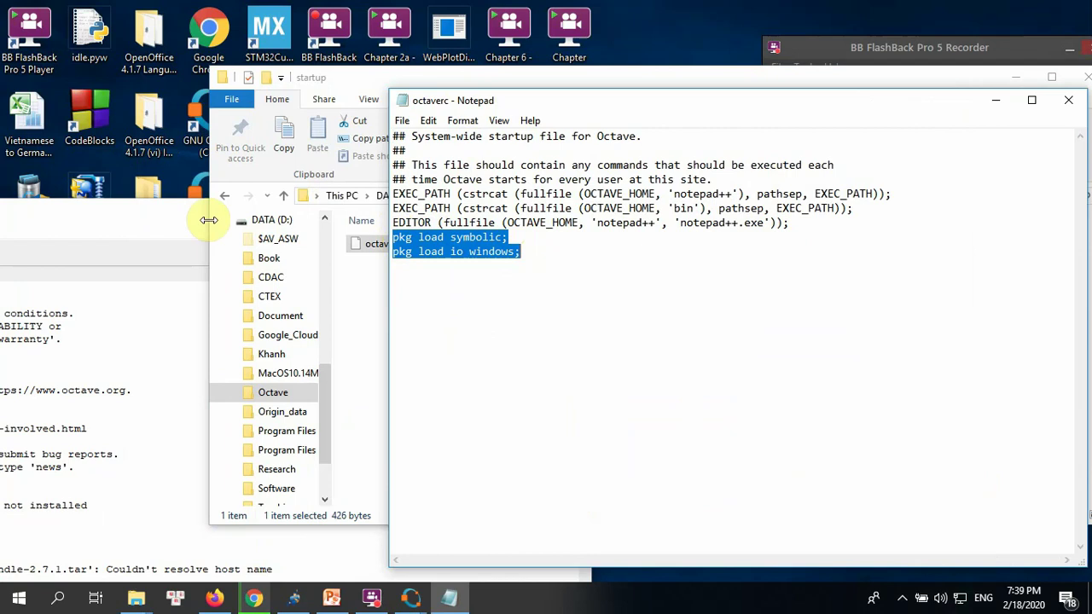
click(129, 214)
drag(128, 215, 438, 146)
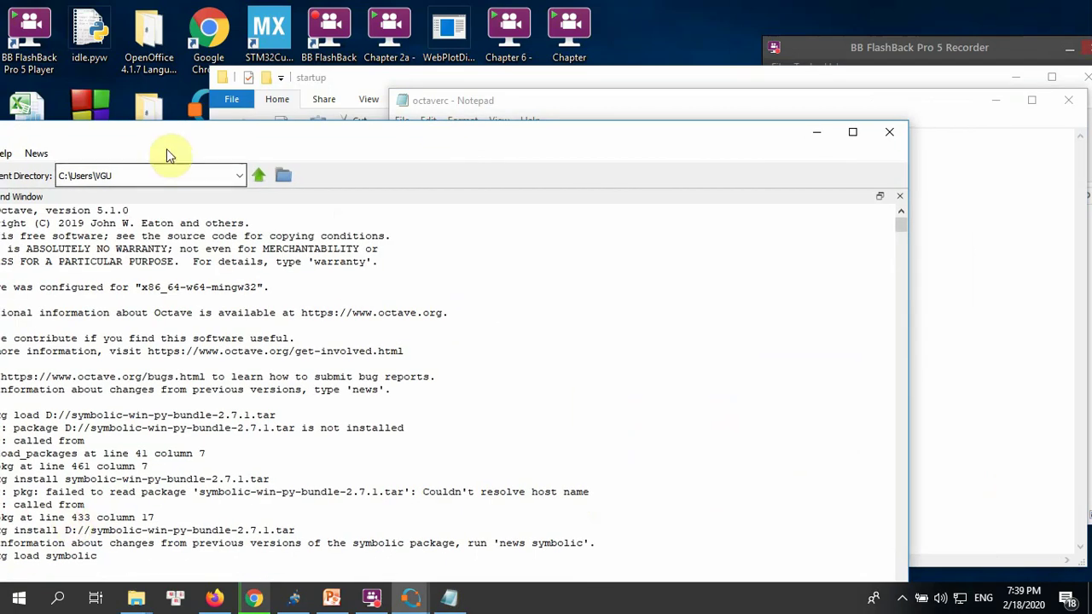
drag(166, 149, 288, 134)
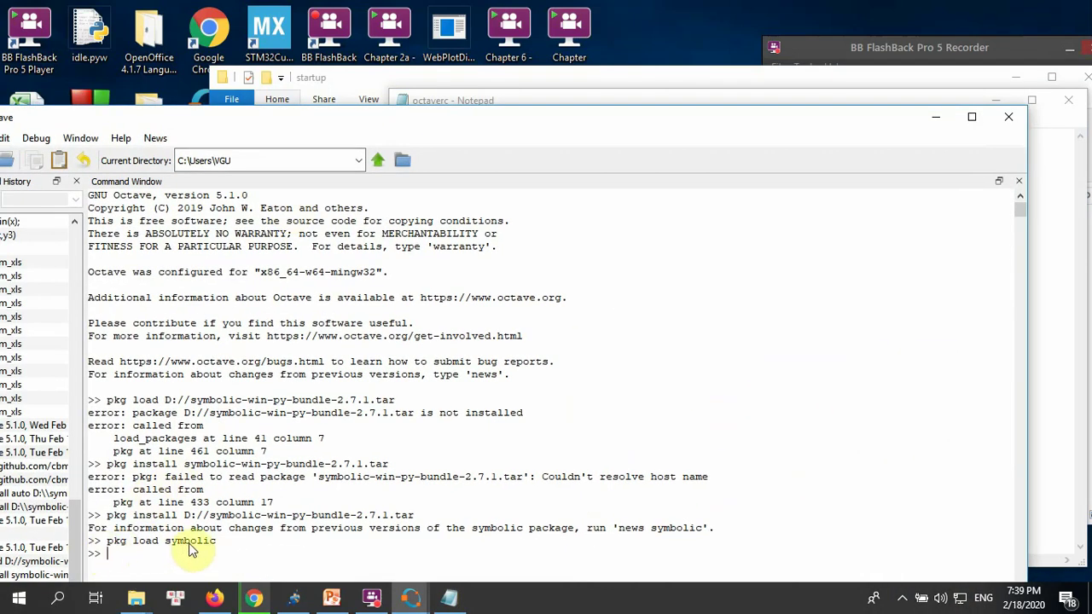
Return to octaverc, close Notepad, and shift the startup folder window left.
key(super+Down)
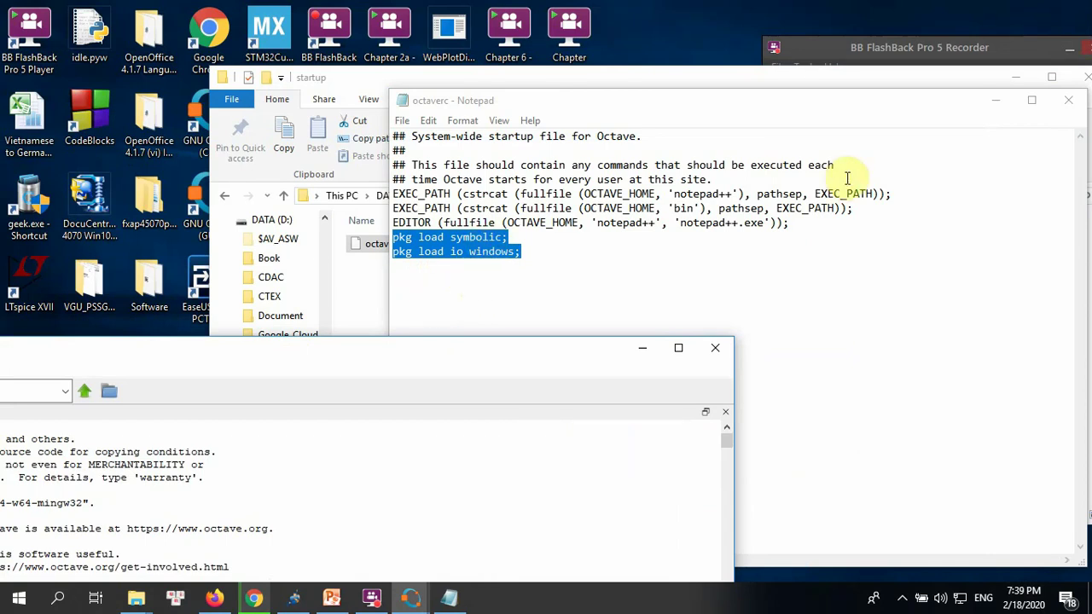
click(676, 111)
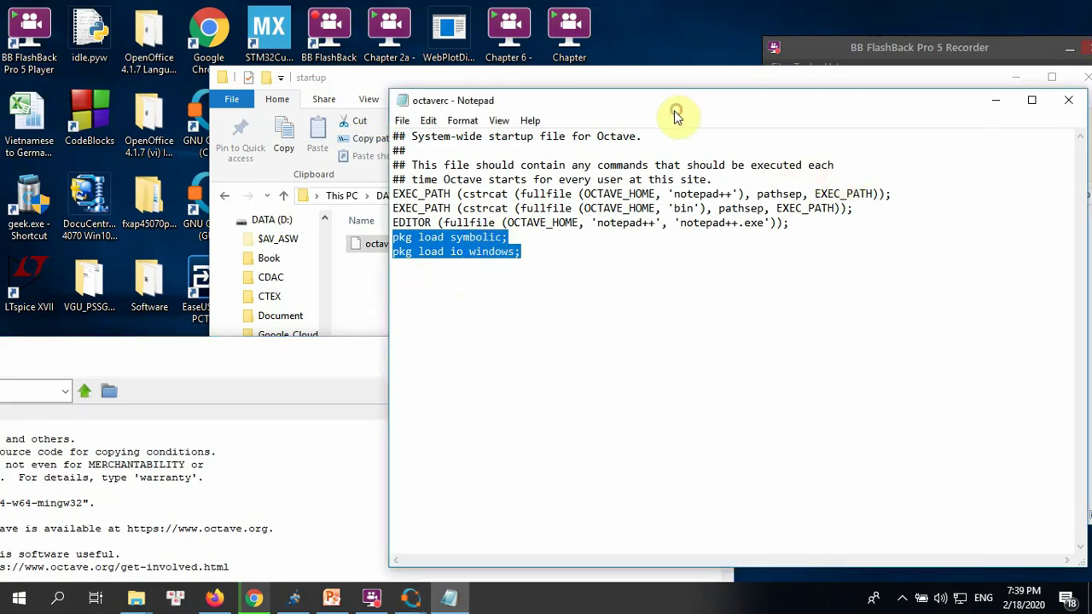
drag(675, 111, 573, 117)
click(957, 106)
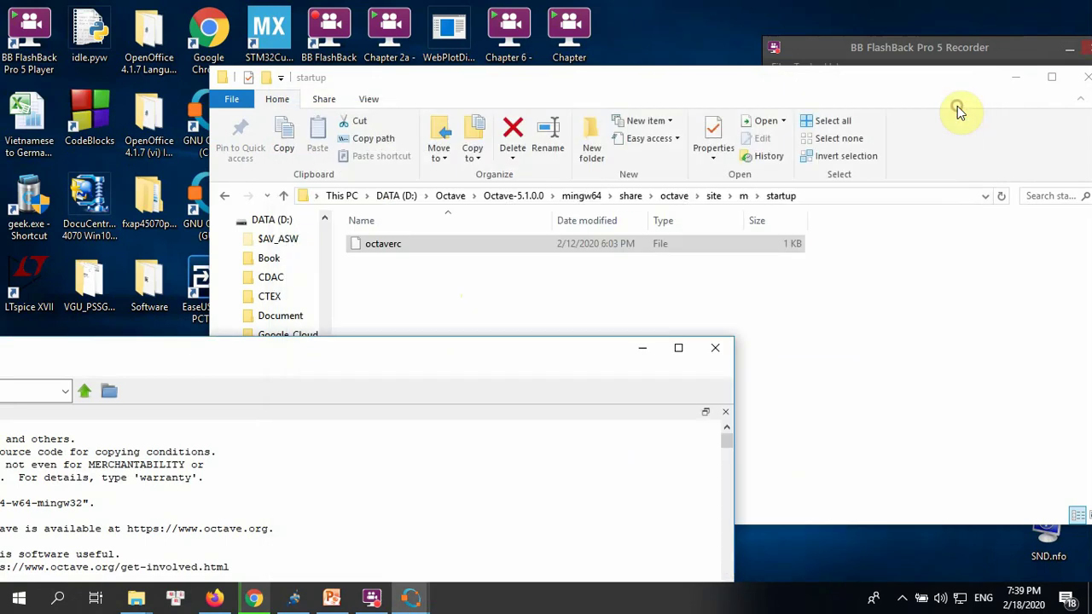
drag(977, 78, 884, 91)
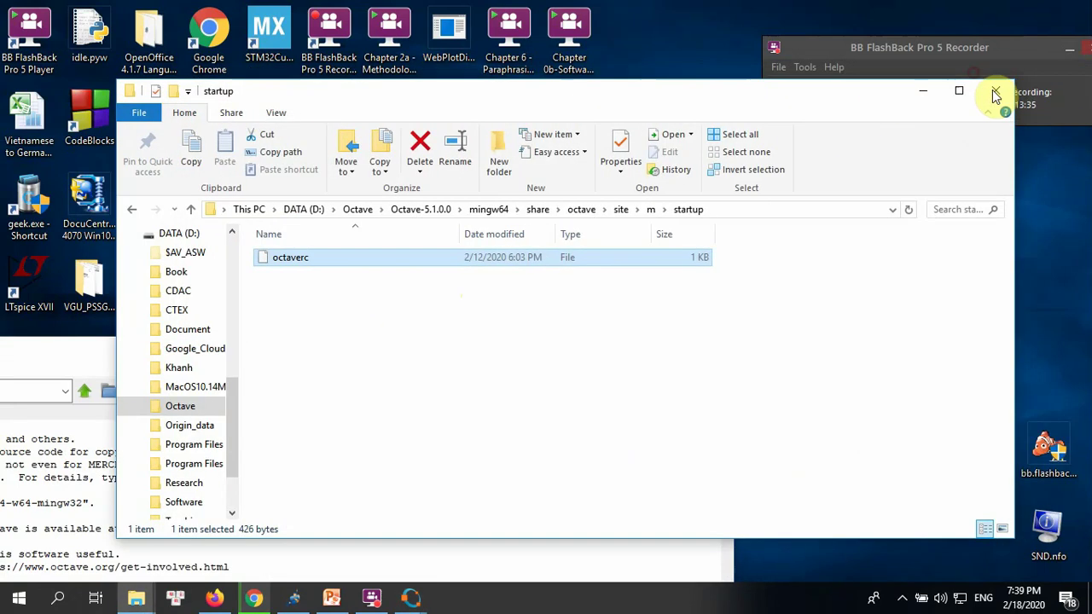
Close the startup folder window and bring the Octave session back to the front.
click(996, 91)
drag(561, 358, 657, 317)
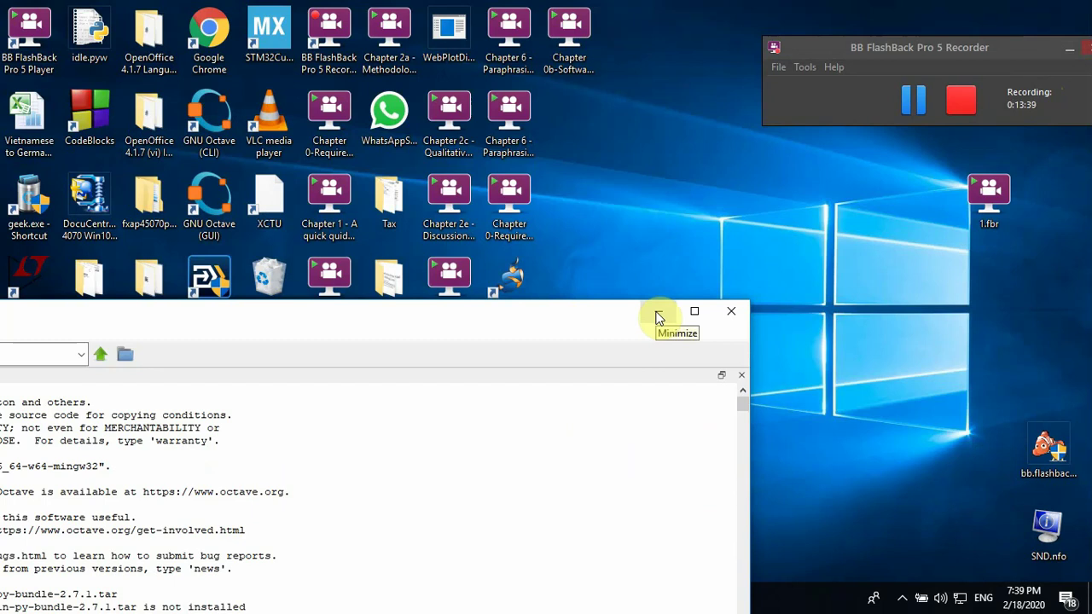
click(658, 317)
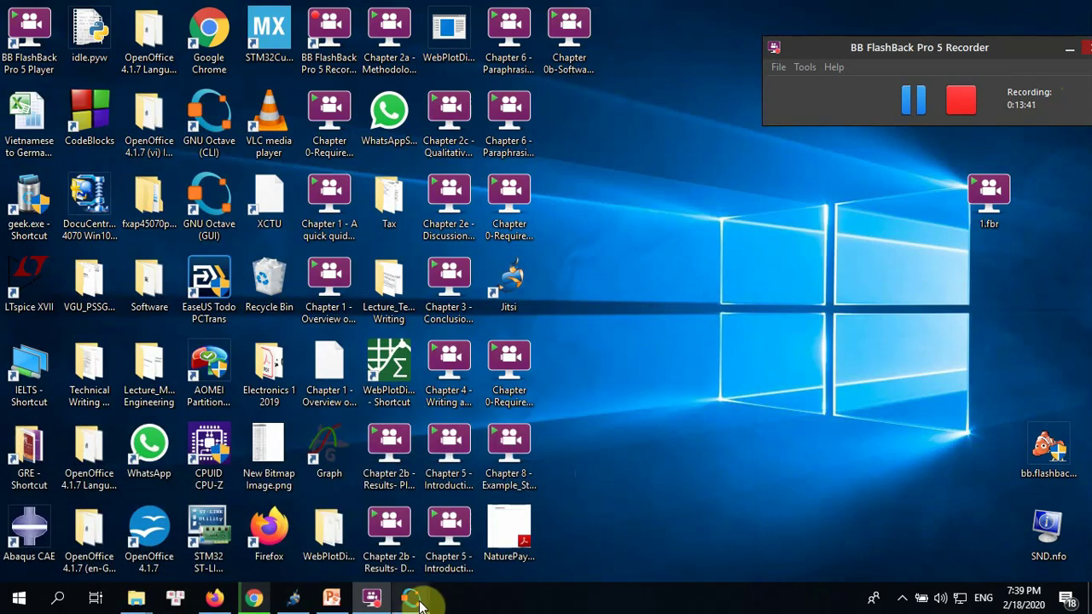
mouse_move(418, 602)
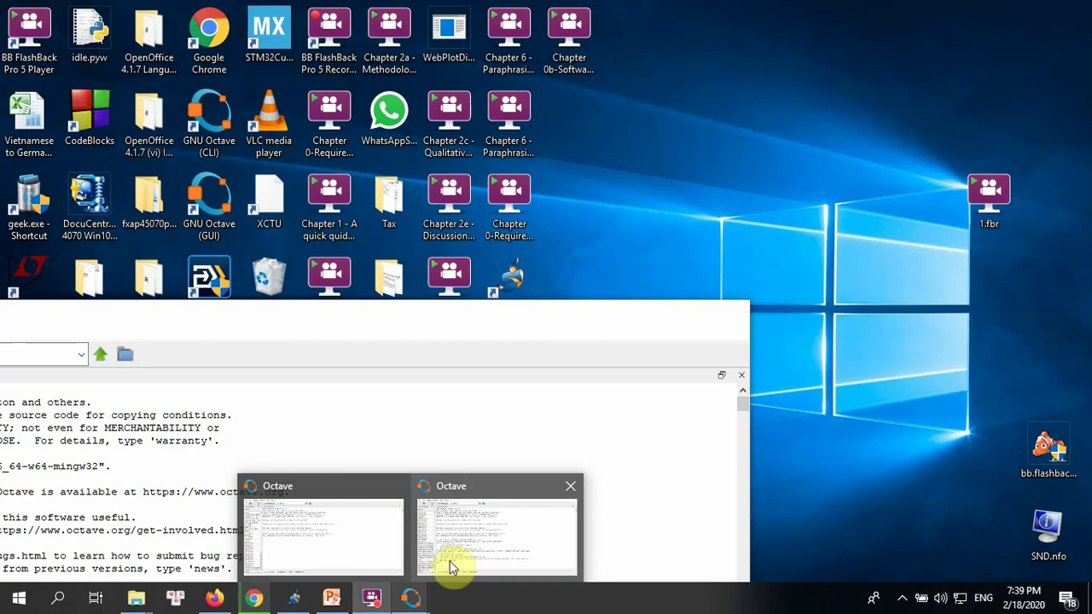
click(450, 561)
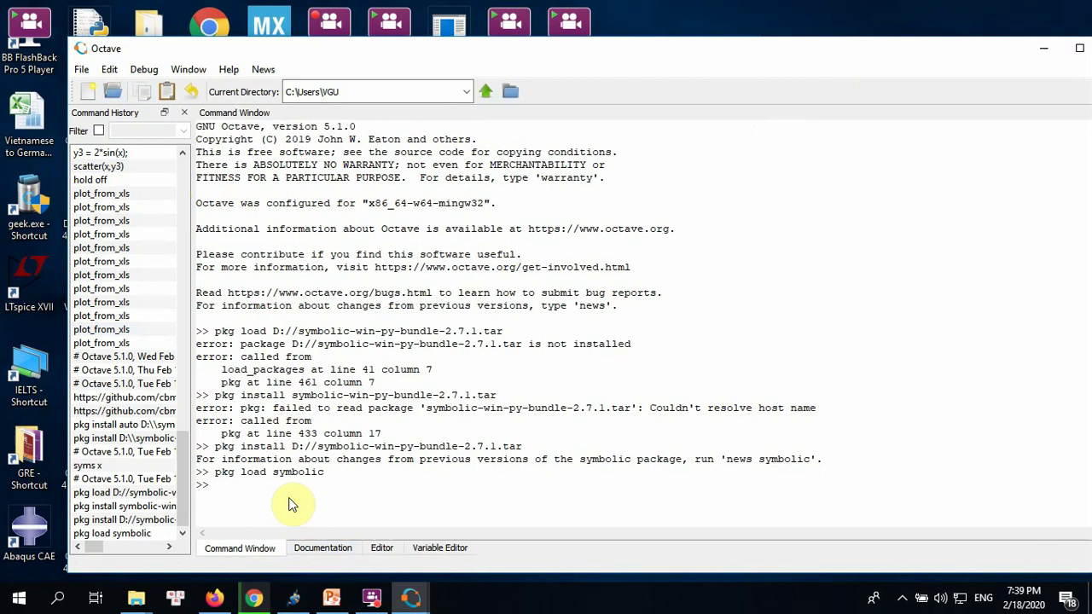
Run 'syms x', confirming Symbolic pkg v2.7.1 with an active Python link to SymPy v1.3.
text(syms x)
key(Return)
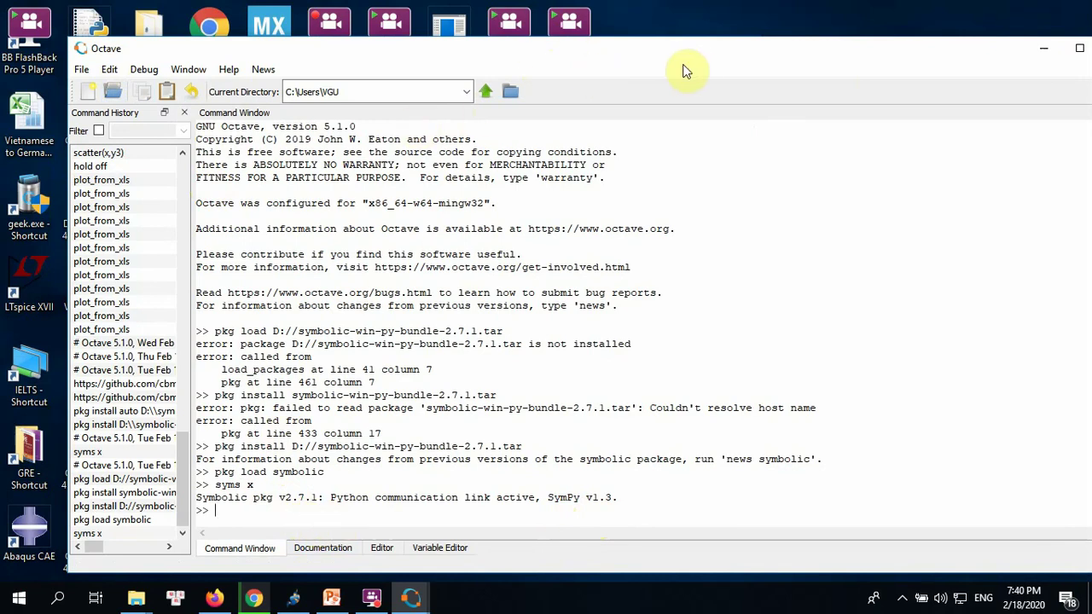
double_click(607, 48)
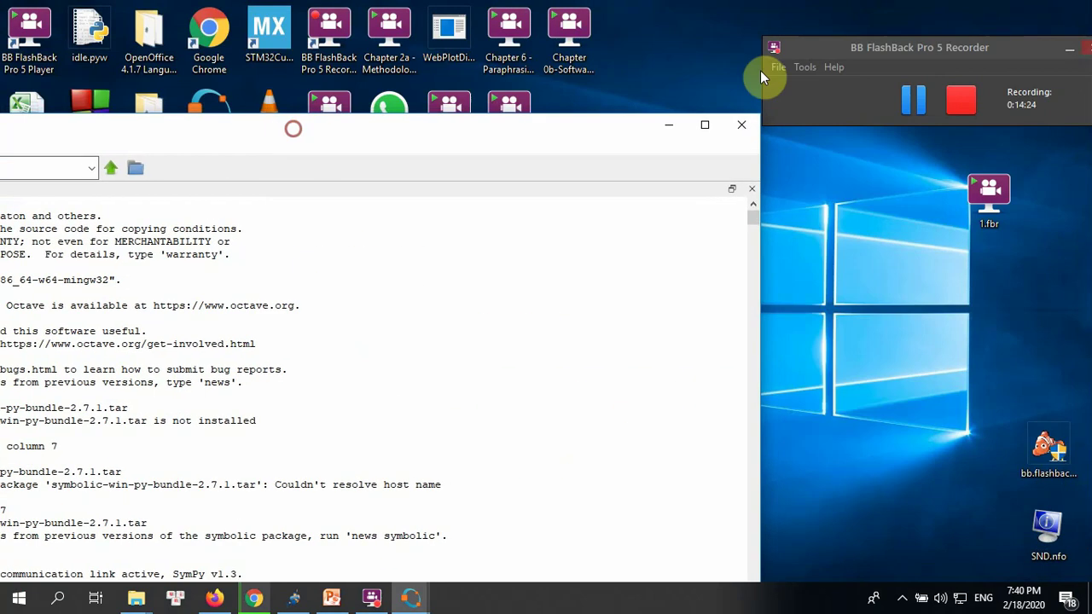